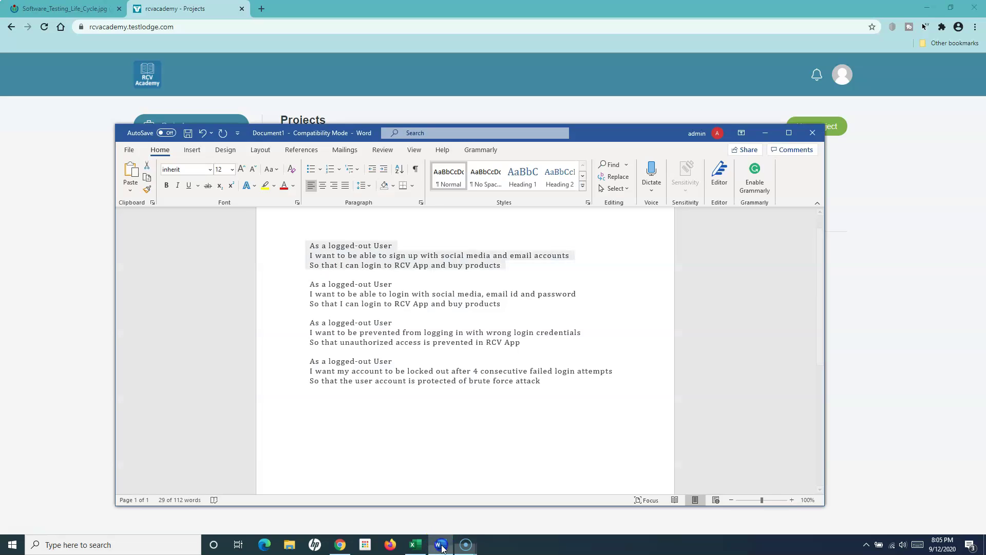
# Review the four logged-out user stories in the Word document by highlighting them
pyautogui.click(409, 295)
pyautogui.moveTo(307, 246); pyautogui.dragTo(540, 382)
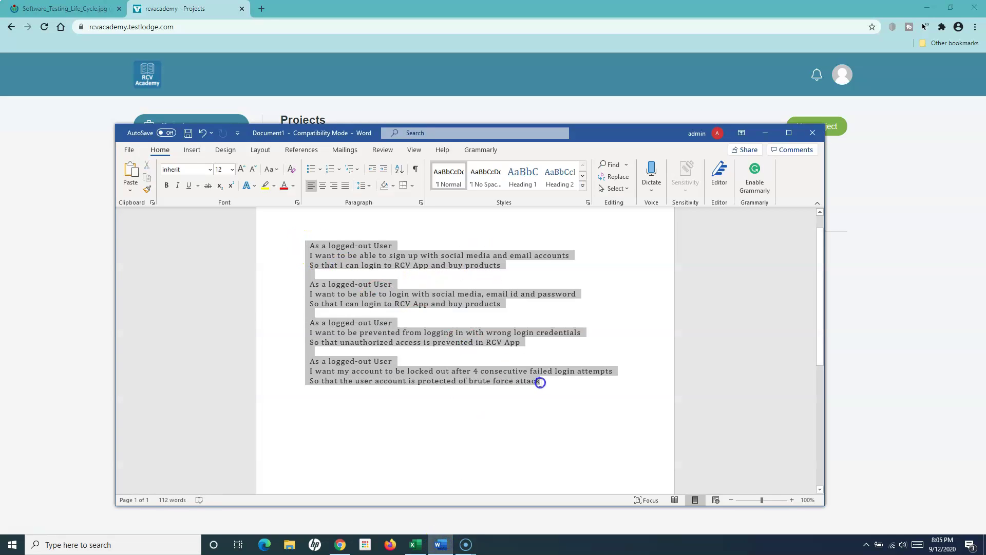
pyautogui.click(564, 401)
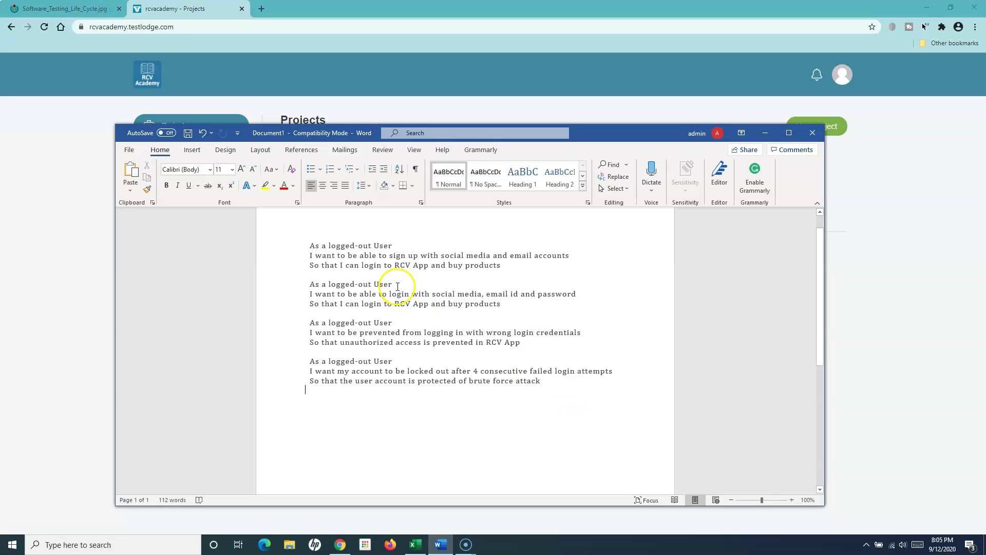
pyautogui.moveTo(311, 247); pyautogui.dragTo(549, 385)
pyautogui.click(394, 256)
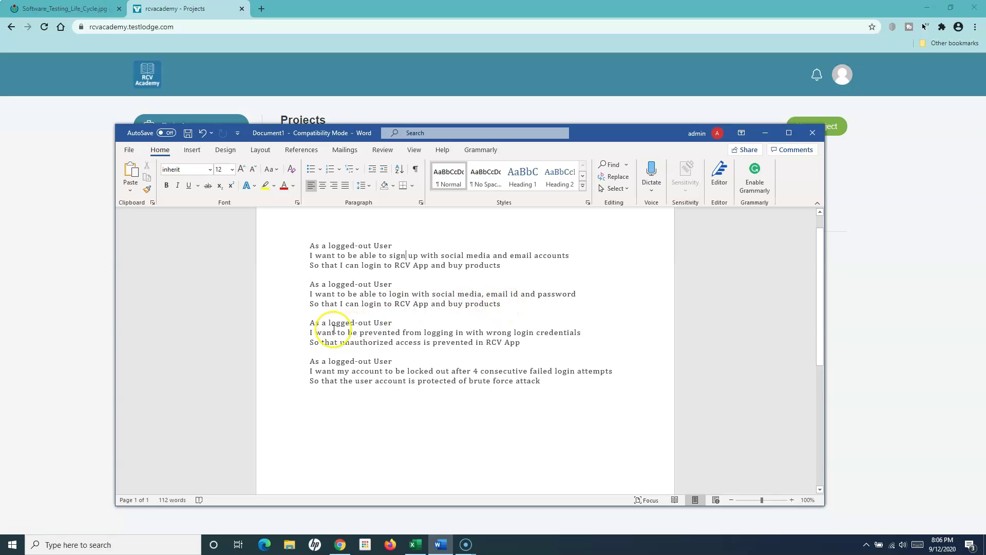
pyautogui.moveTo(307, 323); pyautogui.dragTo(518, 345)
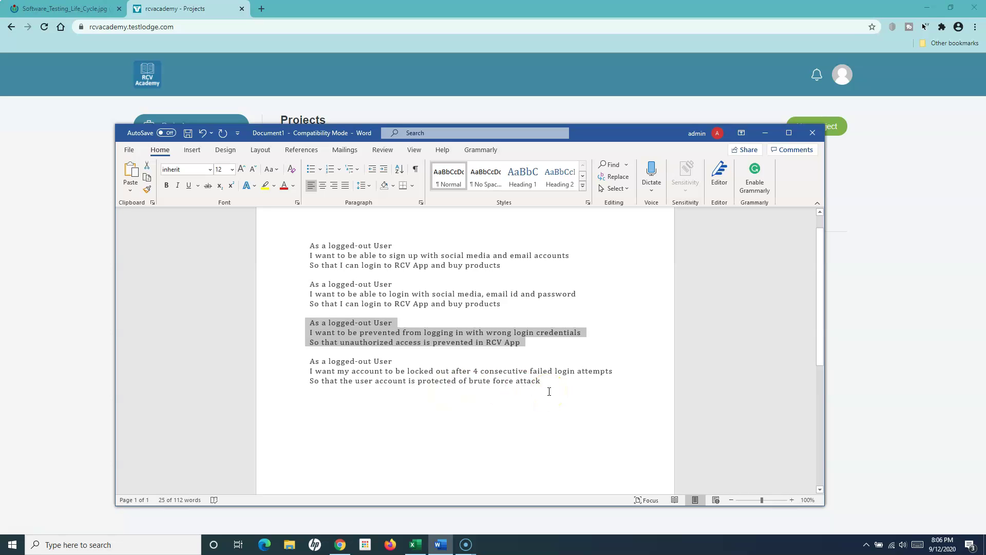
# Highlight the first user story's individual lines in Word to examine its wording
pyautogui.click(298, 253)
pyautogui.click(295, 262)
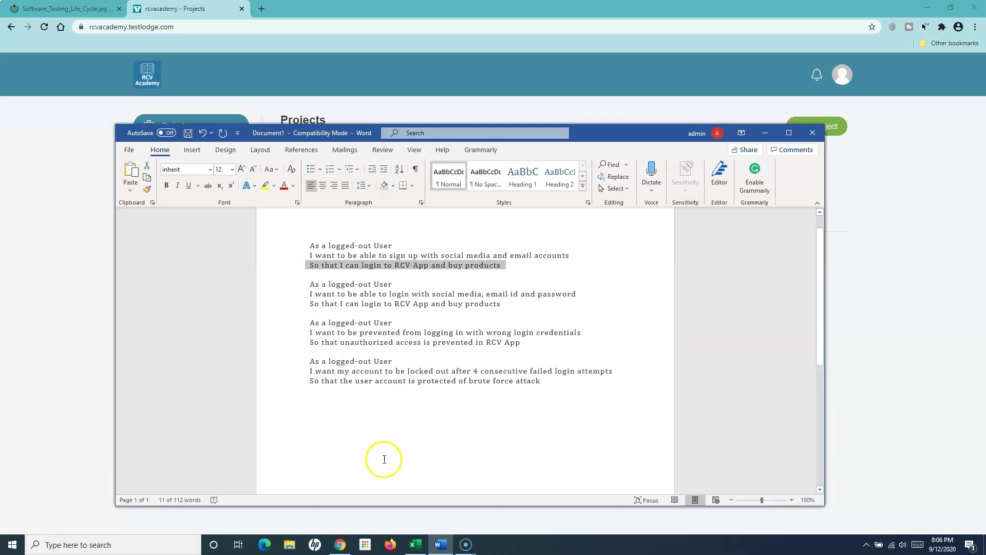
pyautogui.click(396, 430)
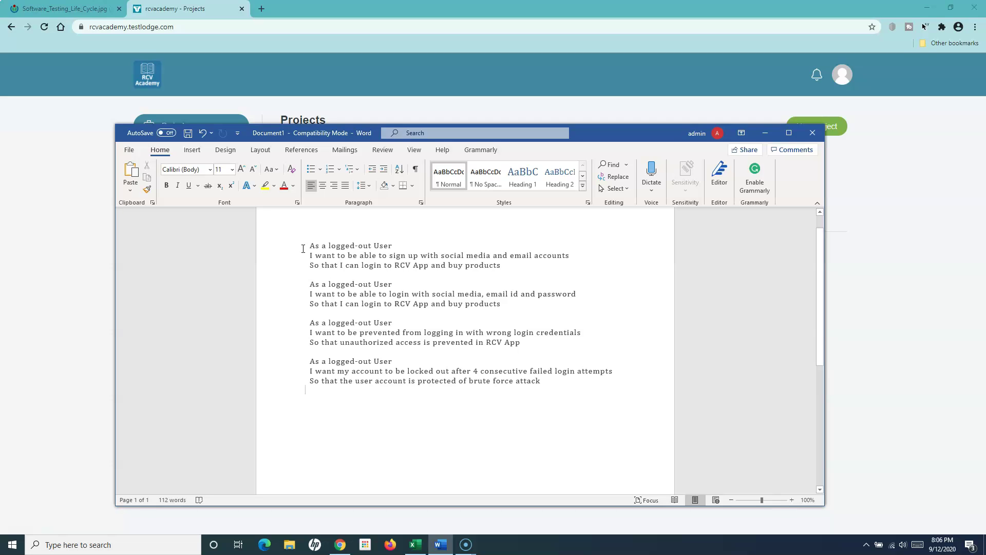
pyautogui.moveTo(303, 249); pyautogui.dragTo(337, 257)
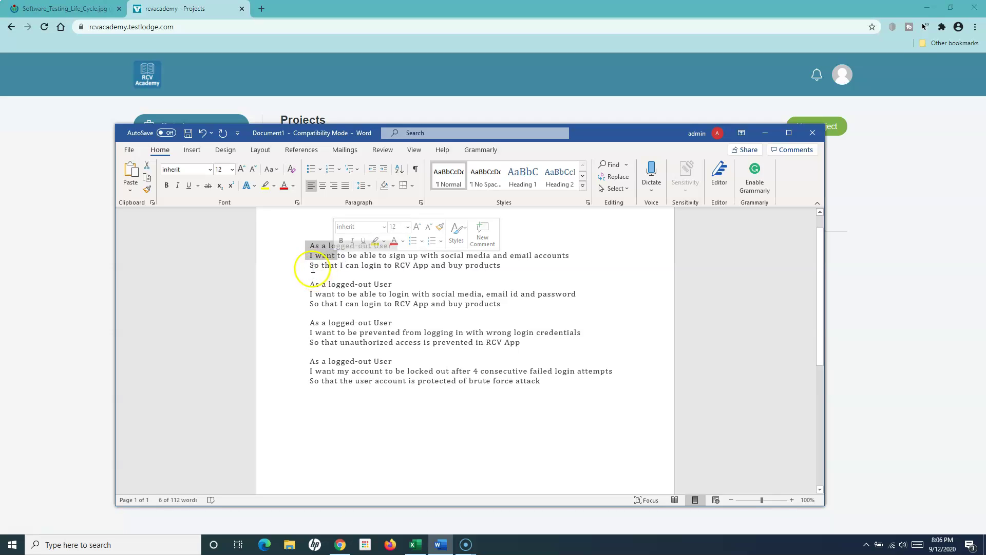
pyautogui.click(286, 250)
pyautogui.moveTo(307, 245); pyautogui.dragTo(517, 267)
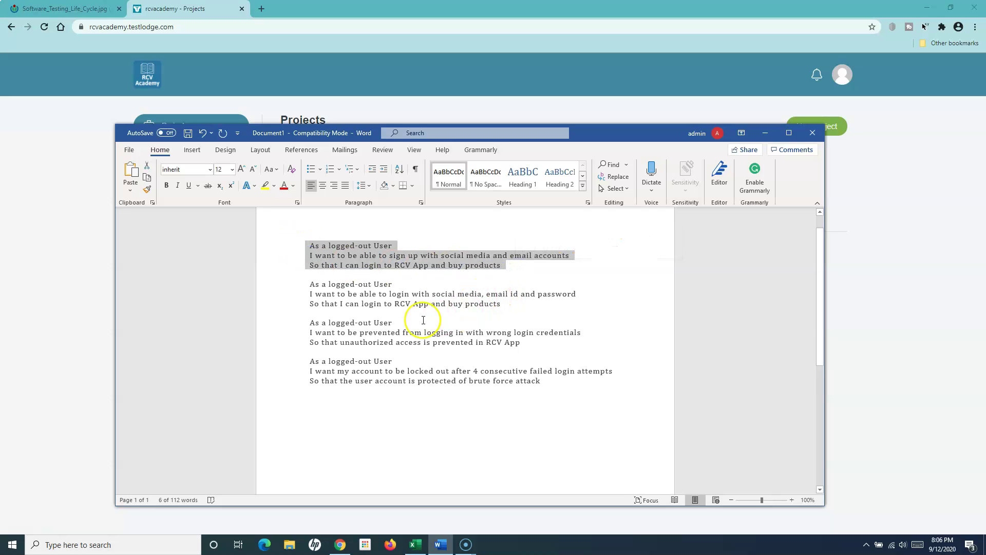
pyautogui.click(381, 306)
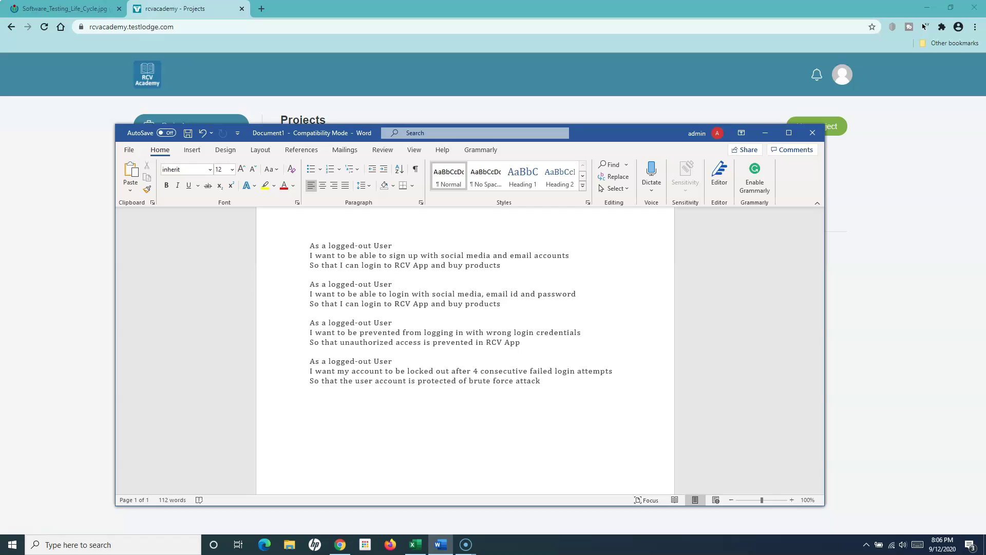
# Open the RCV Academy Demo Project in TestLodge and view its requirement documents
pyautogui.click(169, 9)
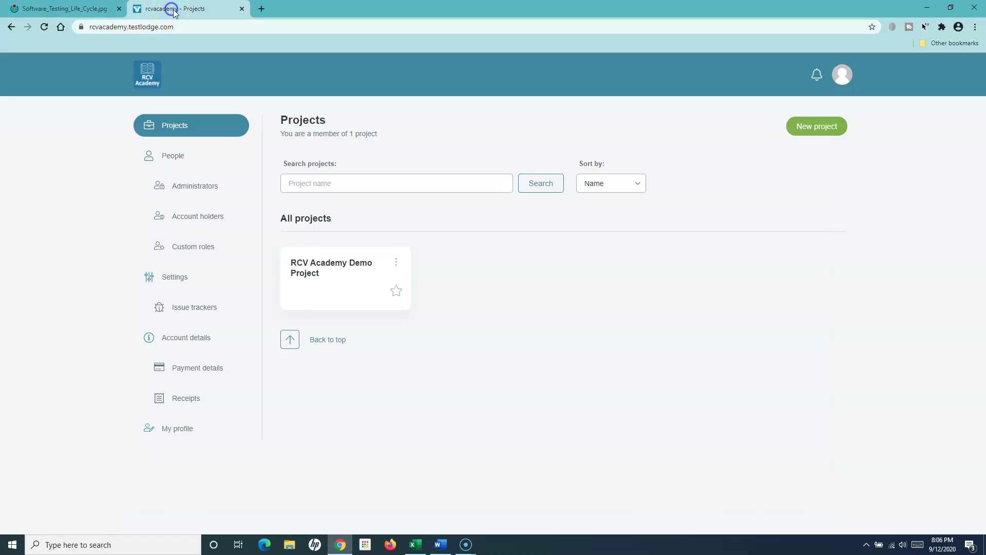
pyautogui.click(324, 268)
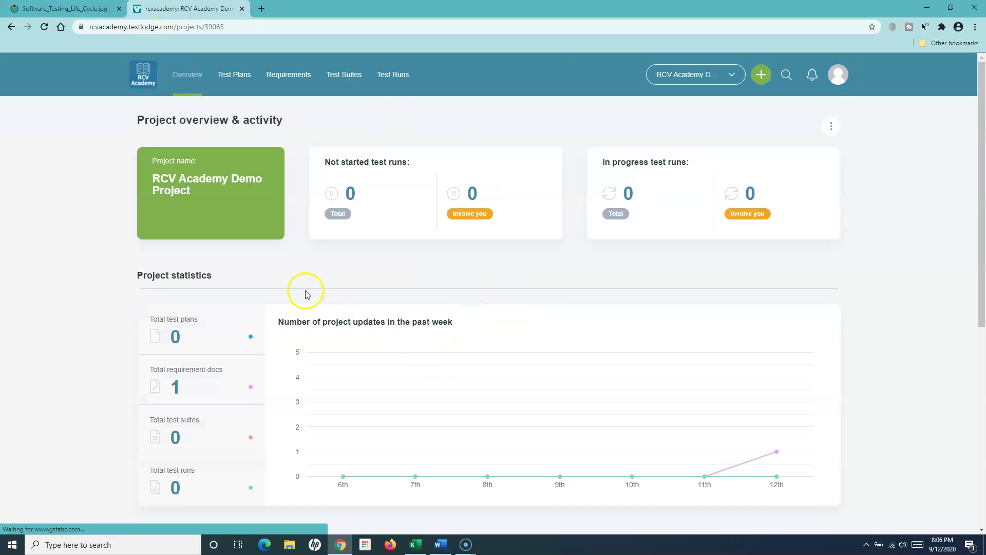
pyautogui.scroll(-2, 450, 314)
pyautogui.scroll(2, 449, 316)
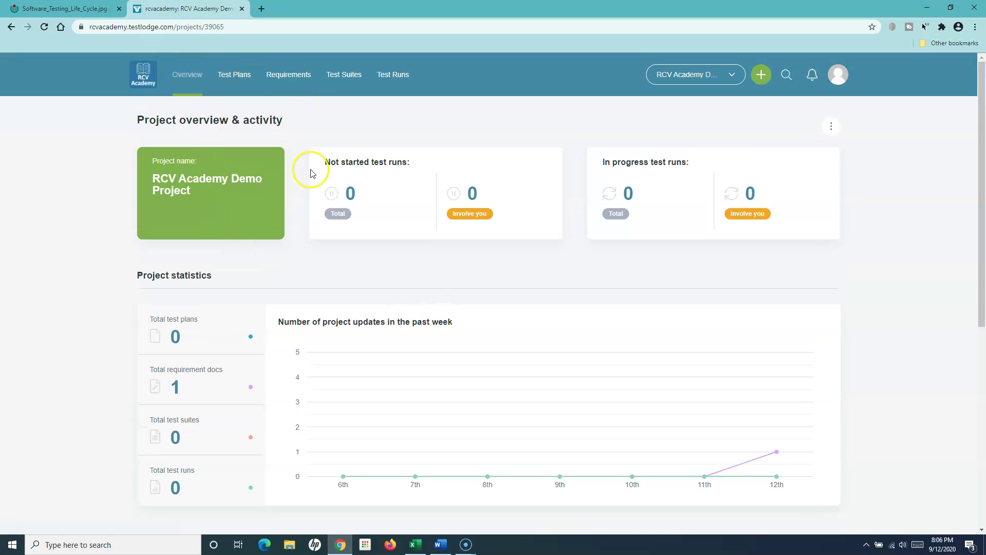
pyautogui.click(290, 81)
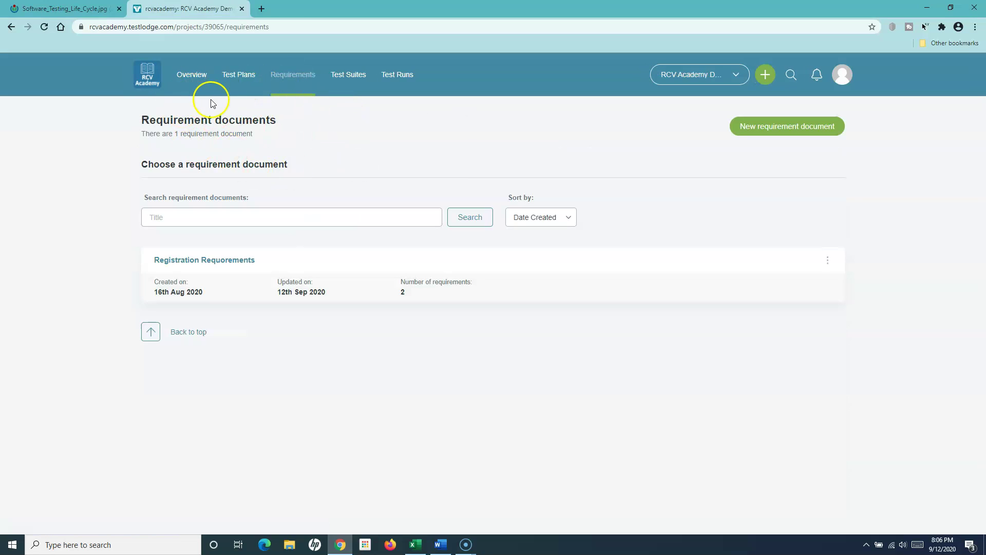
# Return via the projects list to the demo project's Requirements page and check its document count
pyautogui.click(736, 74)
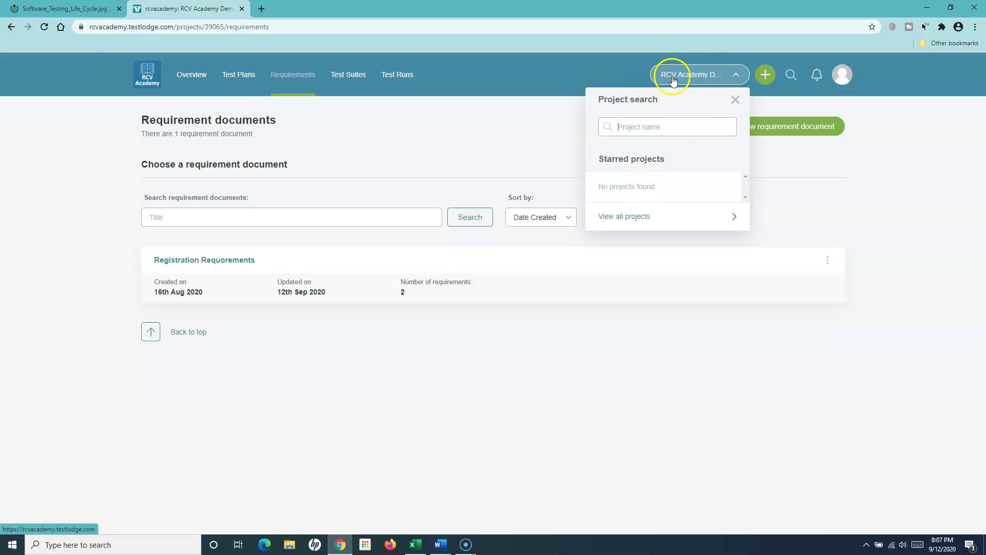
pyautogui.click(734, 217)
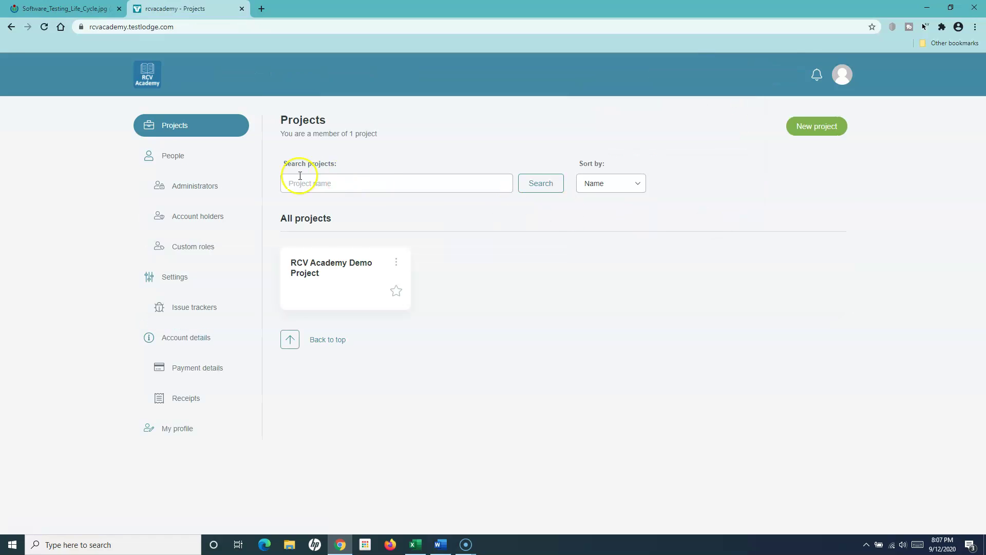
pyautogui.click(350, 266)
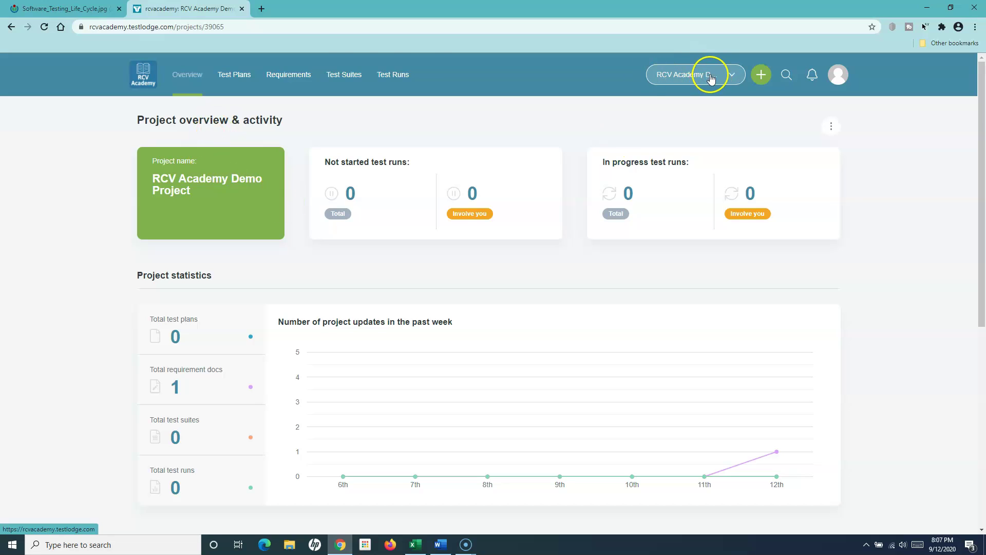
pyautogui.click(305, 78)
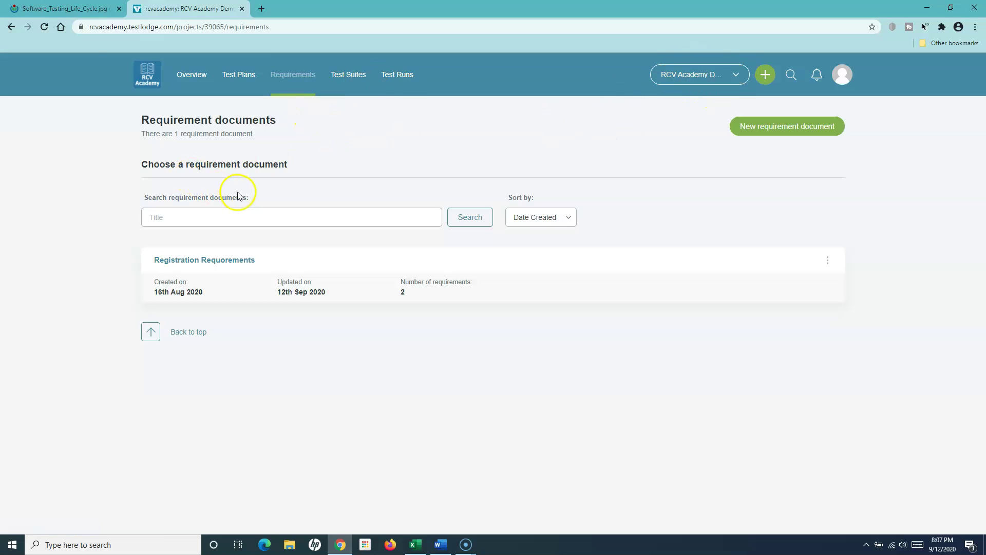
pyautogui.moveTo(174, 131); pyautogui.dragTo(273, 134)
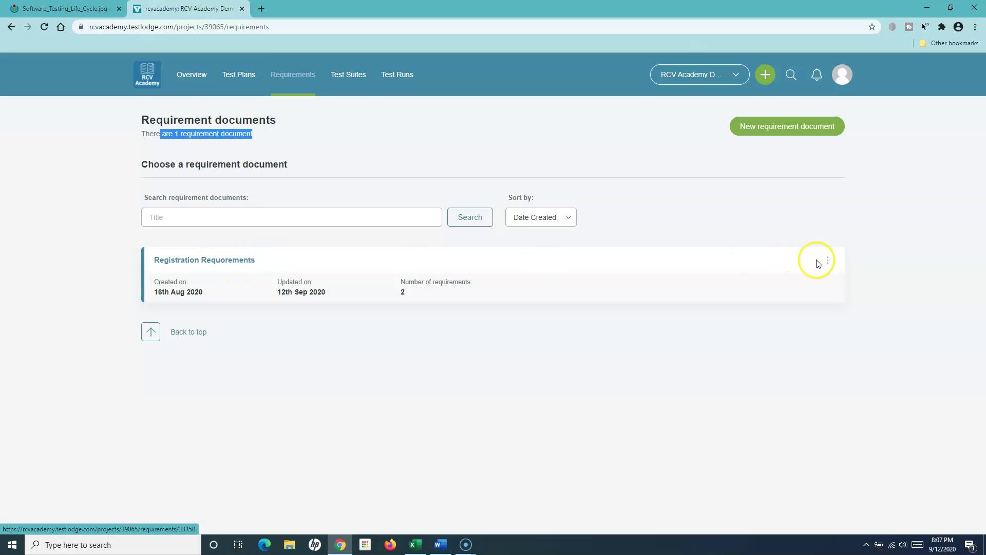
# Delete the Registration Requorements requirement document and confirm with OK
pyautogui.click(828, 260)
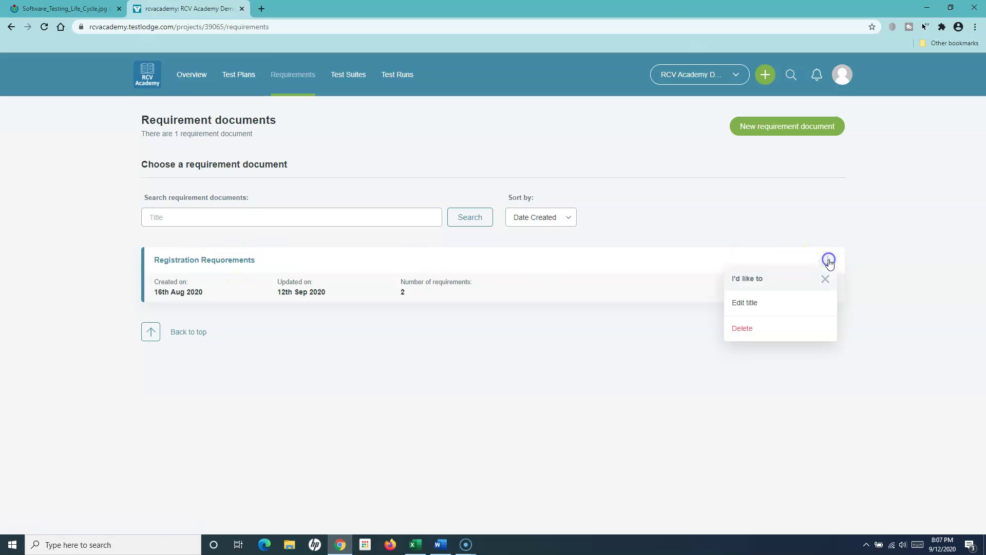
pyautogui.click(766, 332)
pyautogui.click(545, 84)
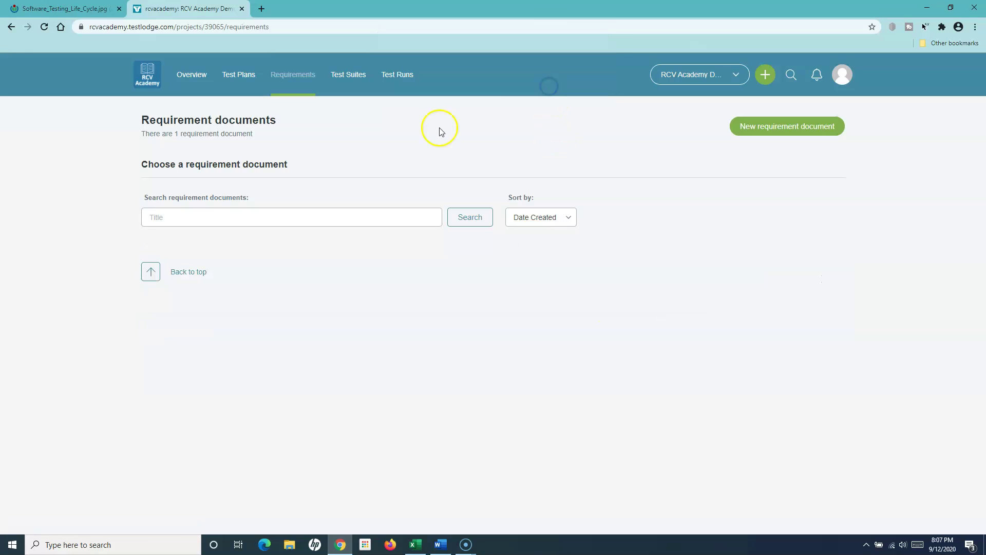
# Highlight the Requirement documents page heading to review the now-empty list
pyautogui.moveTo(256, 122); pyautogui.dragTo(294, 125)
pyautogui.click(295, 129)
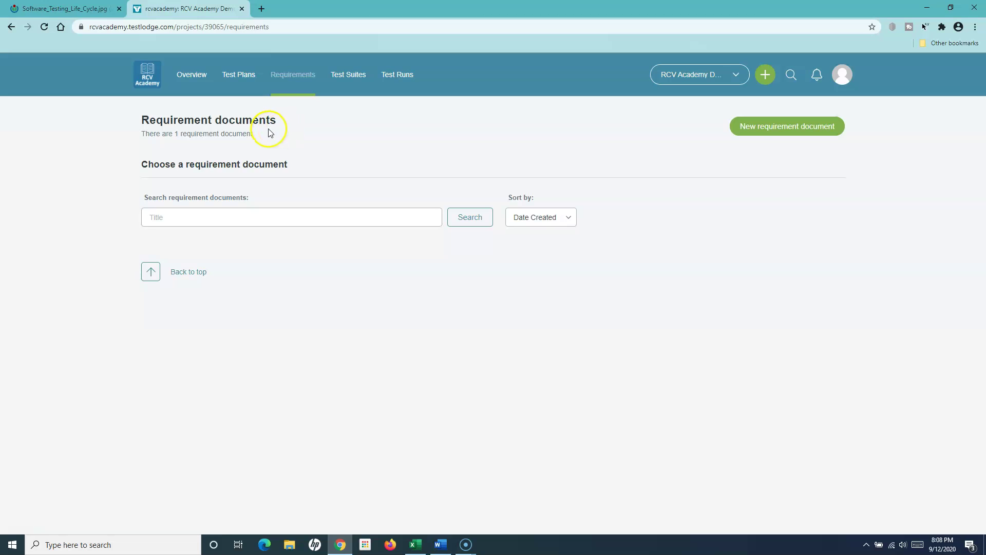
pyautogui.moveTo(258, 117); pyautogui.dragTo(282, 117)
pyautogui.click(283, 117)
pyautogui.click(677, 147)
pyautogui.click(440, 544)
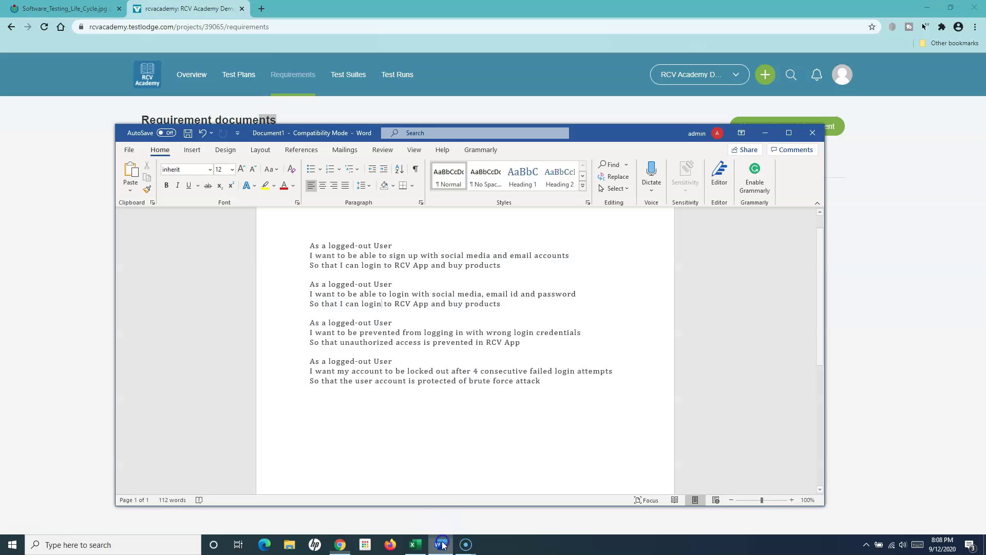
pyautogui.moveTo(499, 262); pyautogui.dragTo(302, 252)
pyautogui.click(290, 256)
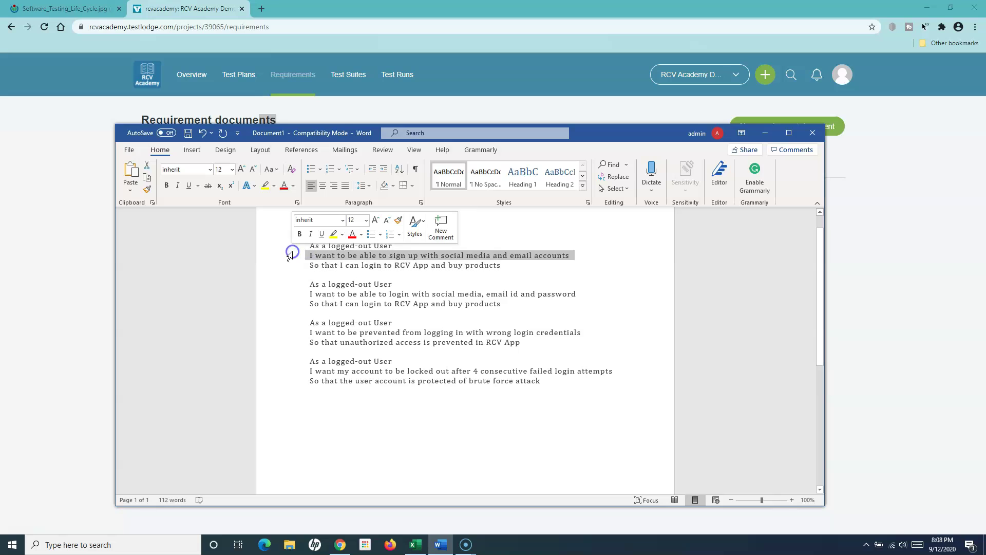
pyautogui.click(301, 293)
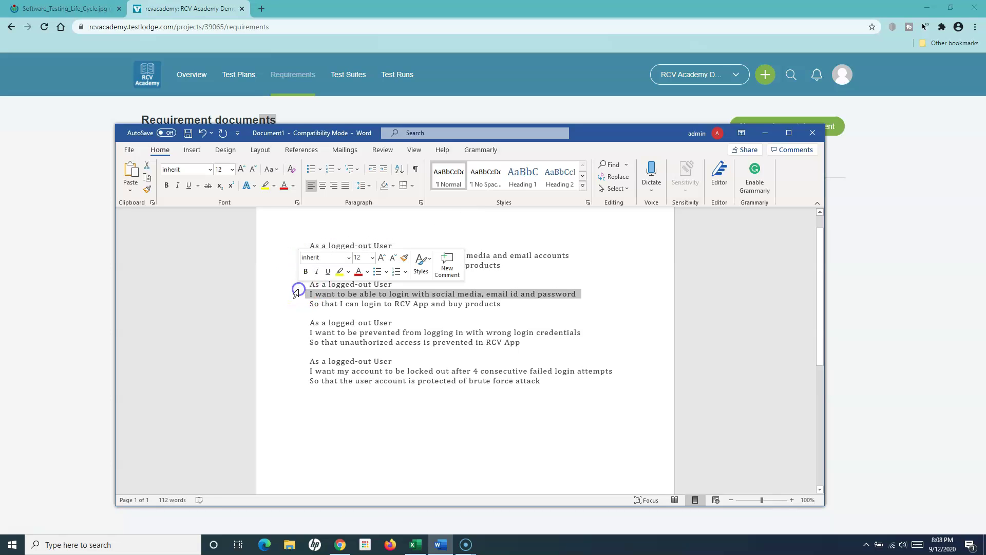
pyautogui.click(302, 300)
pyautogui.moveTo(304, 288); pyautogui.dragTo(543, 380)
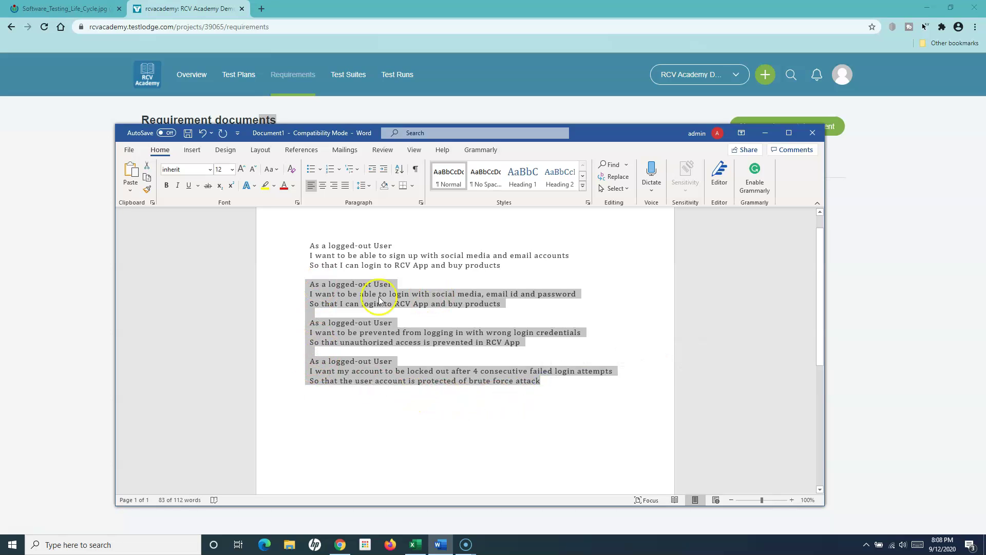
pyautogui.click(362, 297)
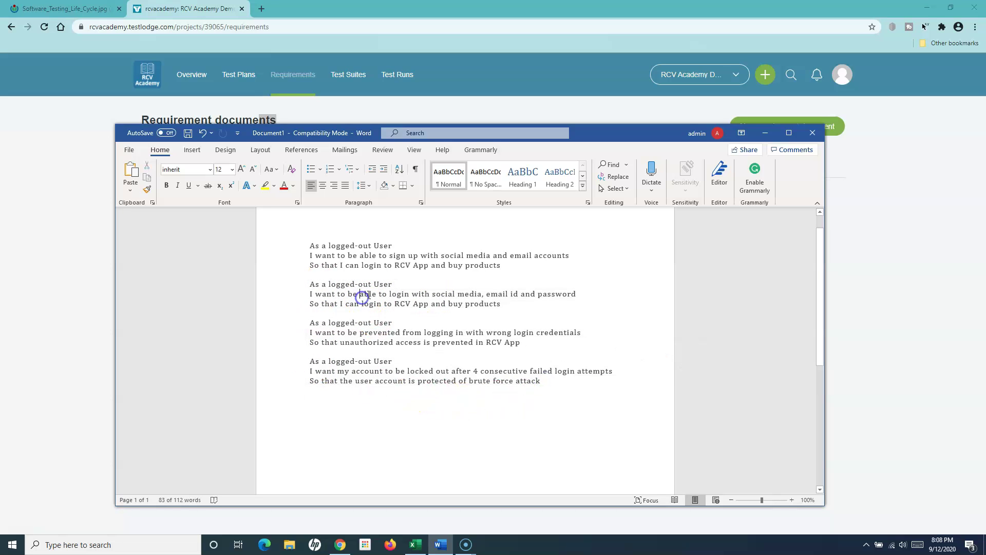
pyautogui.click(765, 133)
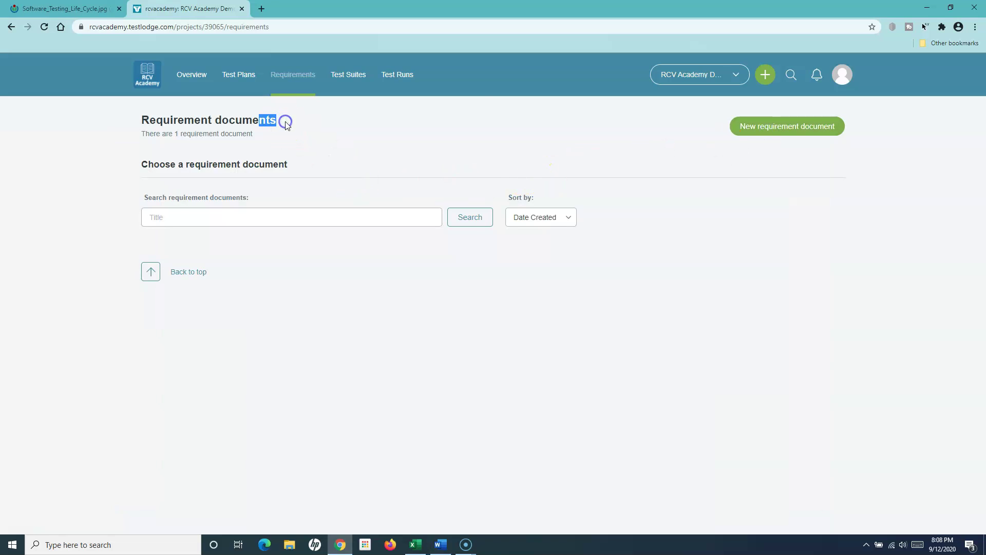
# Create a requirement document titled 'Registration Module' and return to the documents list
pyautogui.click(788, 129)
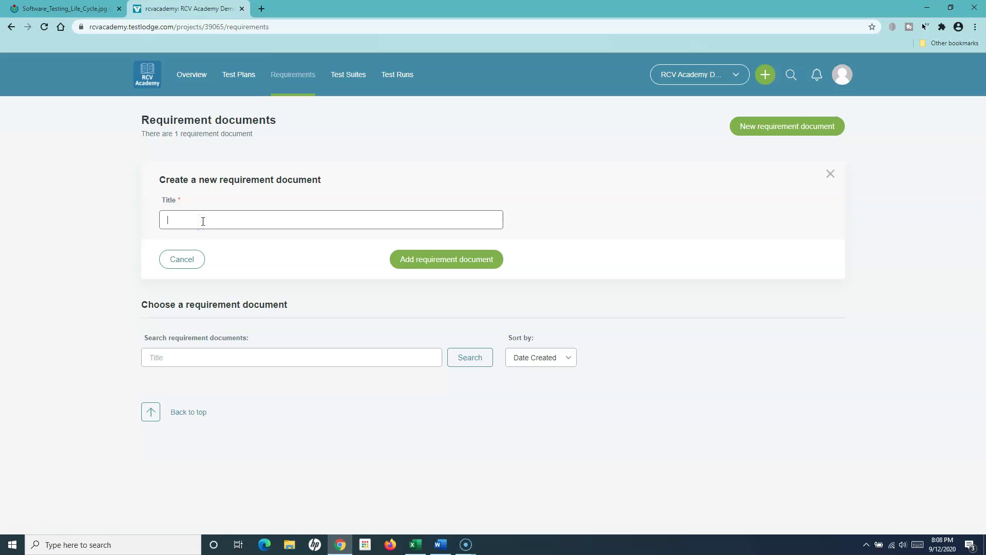
pyautogui.moveTo(308, 180); pyautogui.dragTo(321, 181)
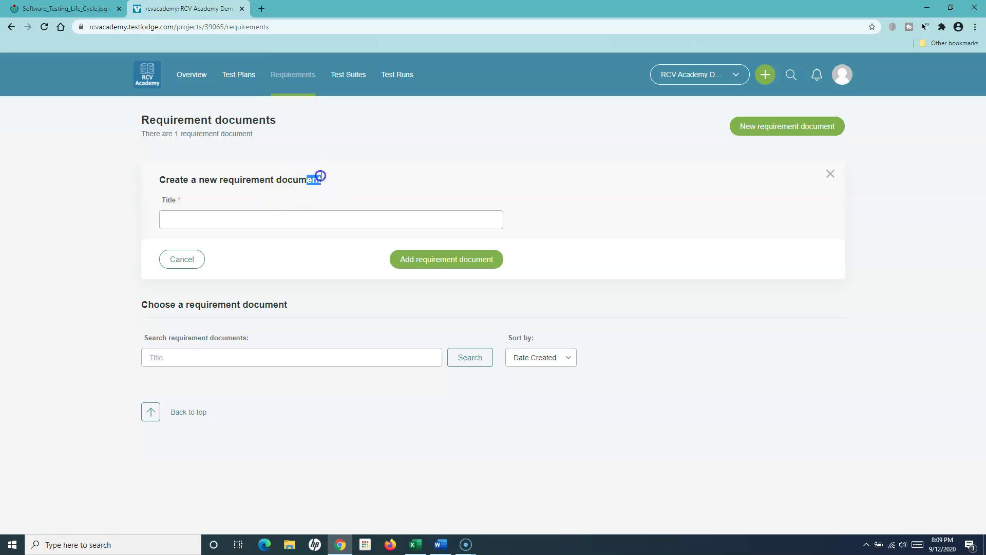
pyautogui.click(278, 217)
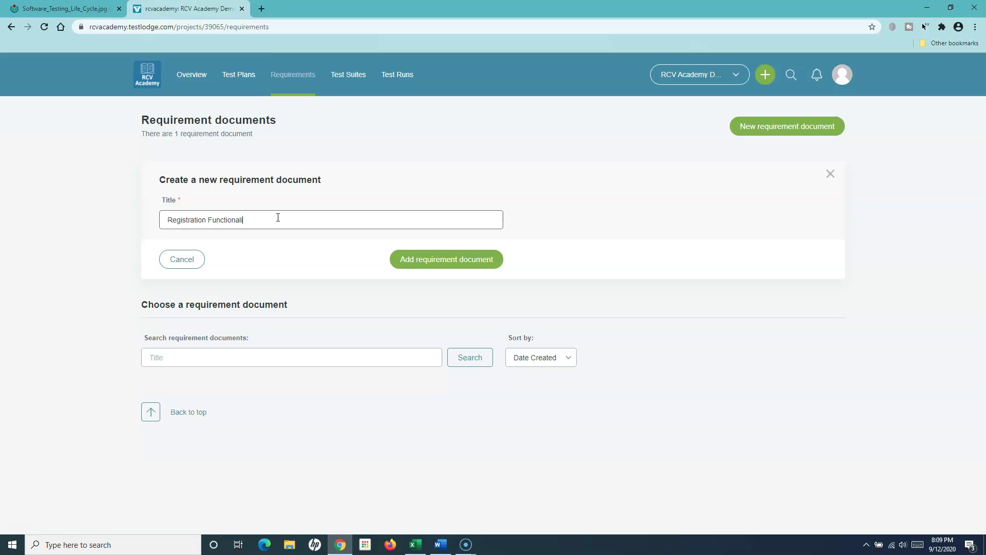
pyautogui.click(257, 220)
pyautogui.tripleClick(249, 220)
pyautogui.click(442, 263)
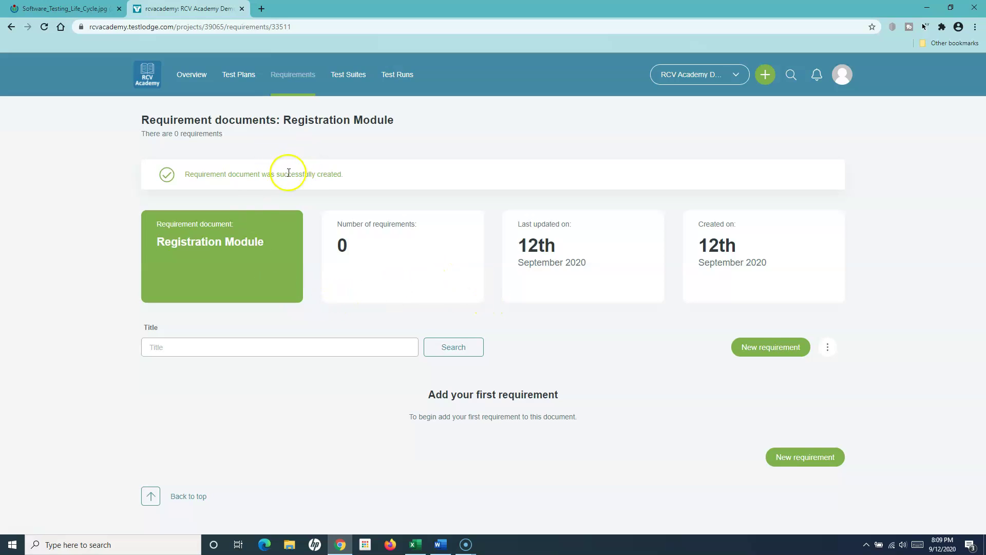
pyautogui.click(293, 74)
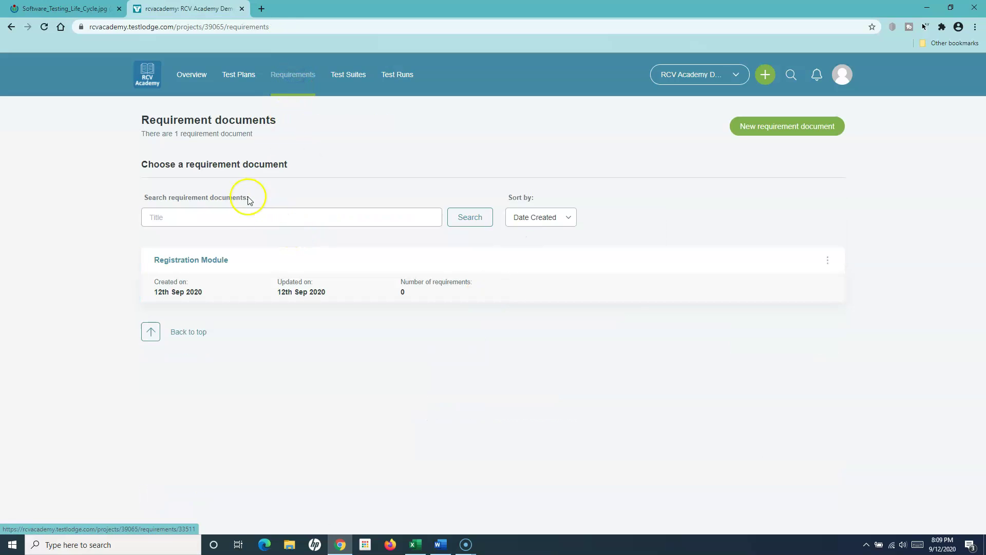
# Create a second requirement document titled 'Login Module'
pyautogui.click(238, 217)
pyautogui.moveTo(190, 220); pyautogui.dragTo(141, 219)
pyautogui.write('Login Module')
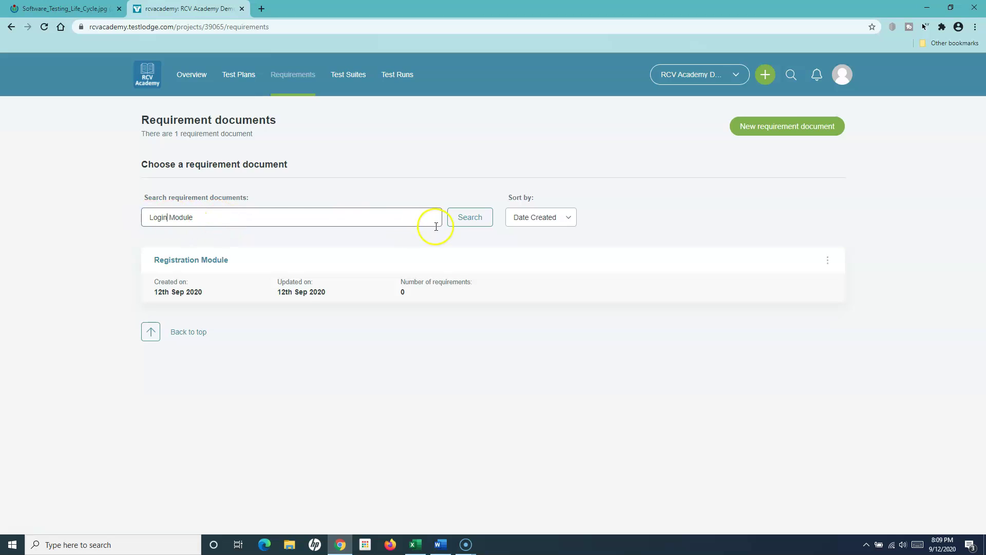
pyautogui.click(781, 125)
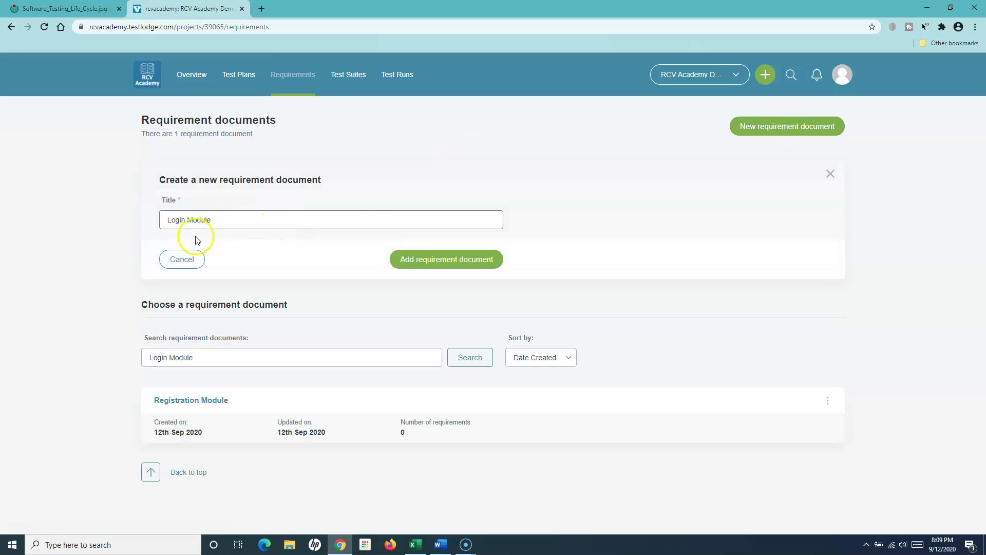
pyautogui.click(456, 259)
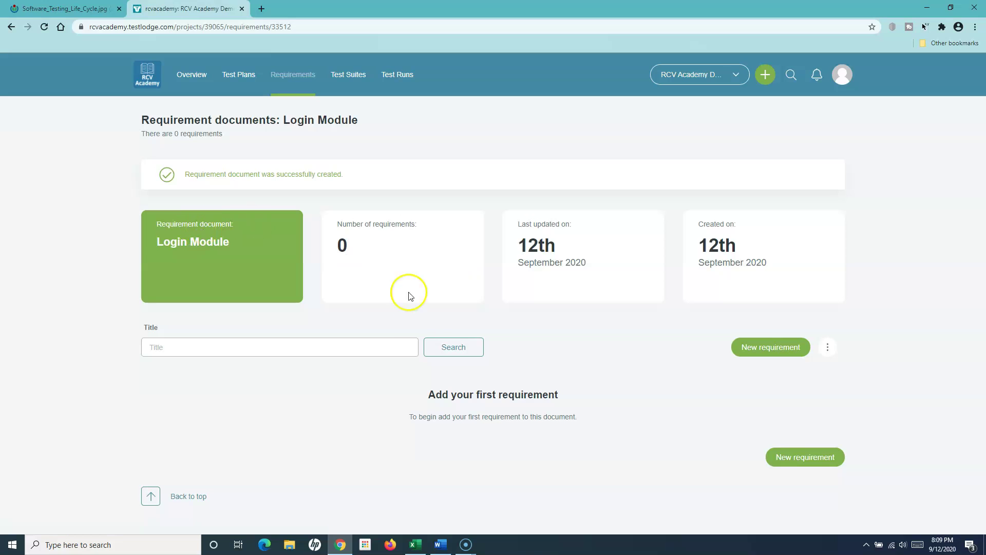
# Open the Registration Module document and copy the first user story from Word
pyautogui.click(293, 81)
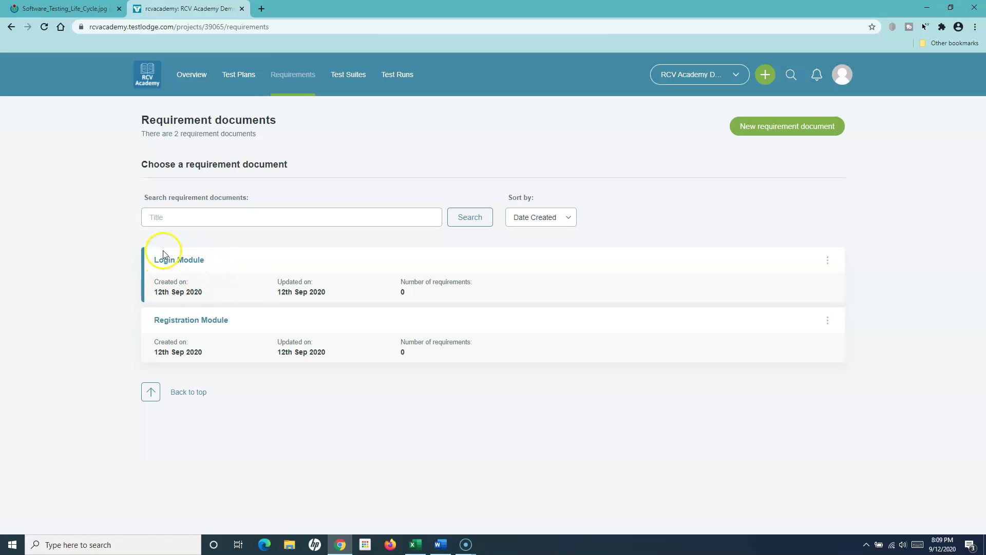
pyautogui.click(213, 325)
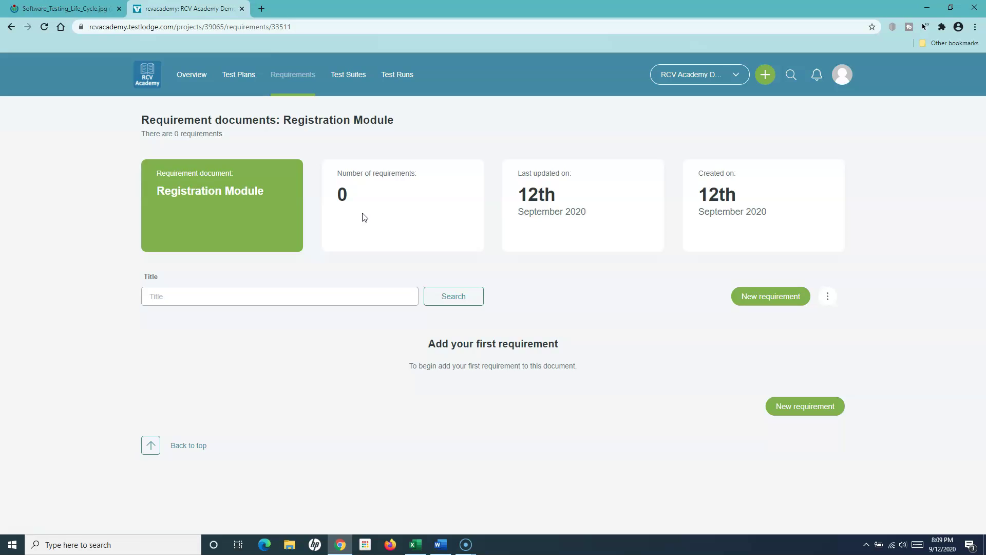
pyautogui.click(440, 544)
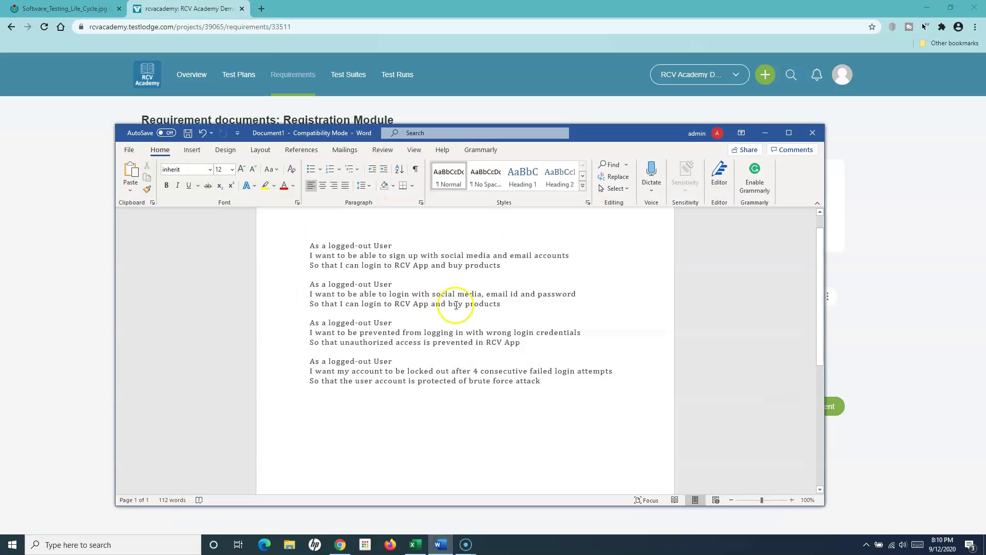
pyautogui.moveTo(510, 267); pyautogui.dragTo(307, 250)
pyautogui.hotkey('ctrl', 'c')
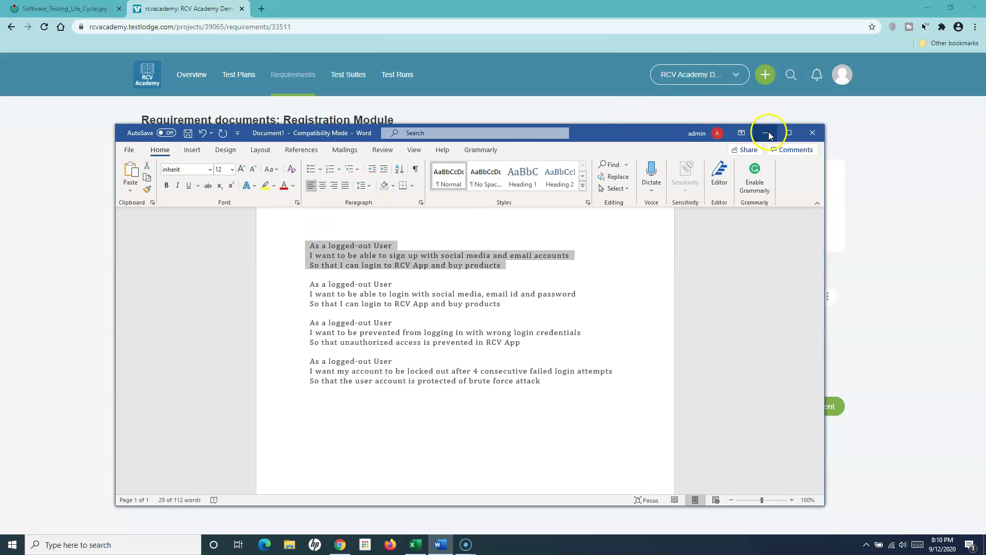
pyautogui.click(766, 132)
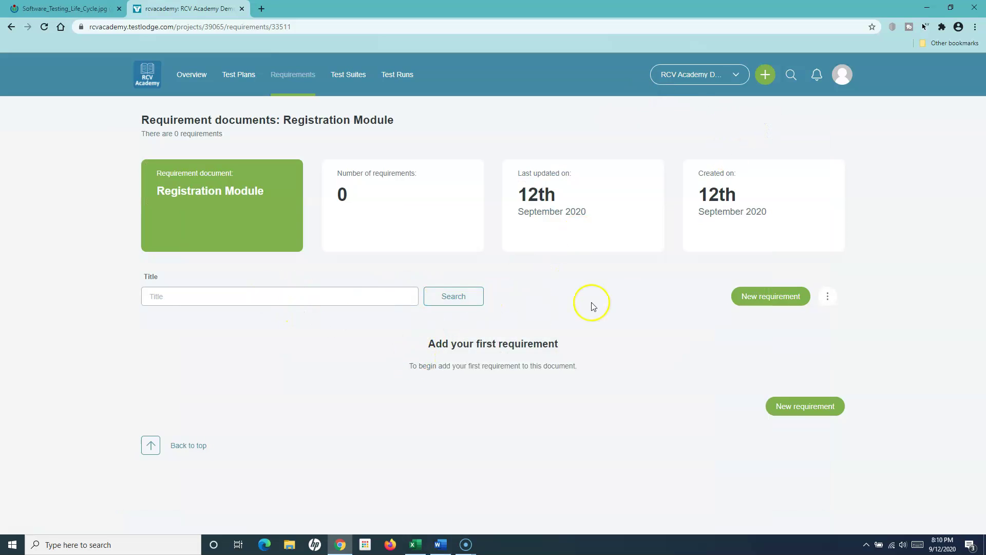
pyautogui.click(770, 296)
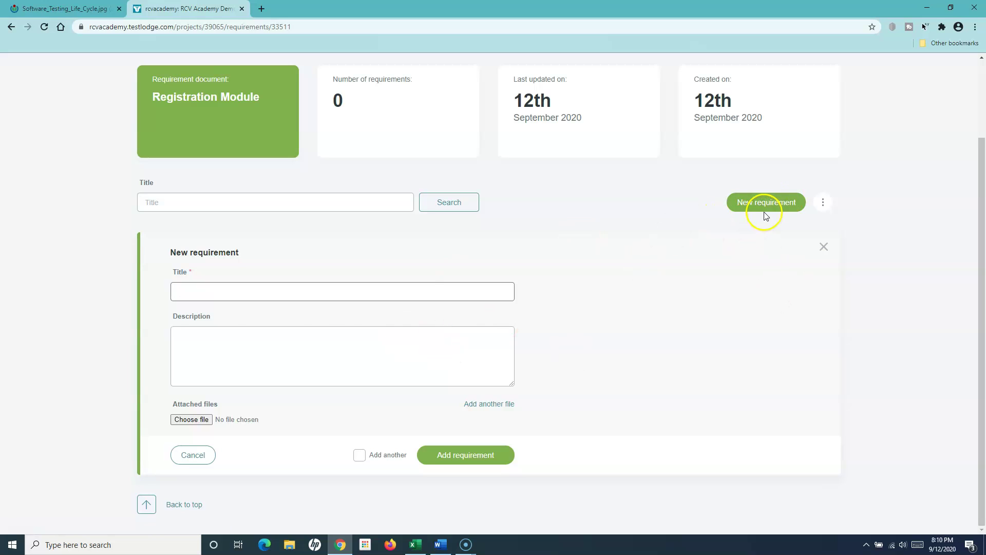
# Add requirement 'User Registration' with the pasted sign-up story as description, then close the form
pyautogui.click(197, 367)
pyautogui.hotkey('ctrl', 'v')
pyautogui.click(183, 336)
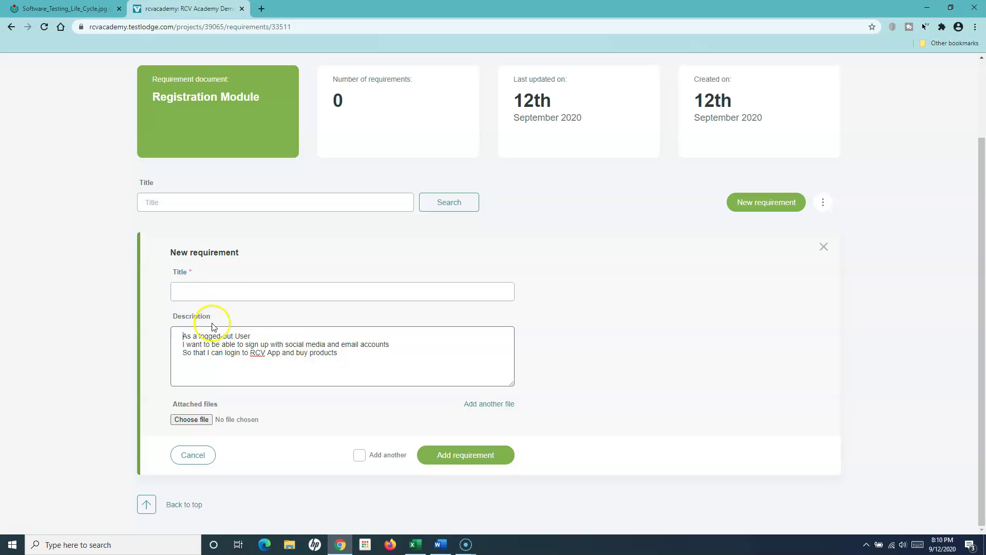
pyautogui.click(214, 290)
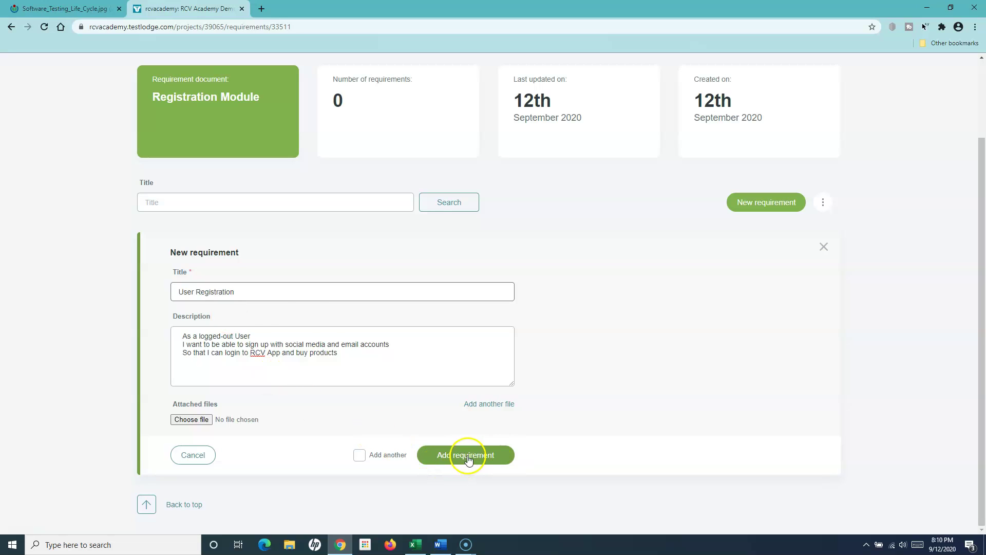
pyautogui.click(359, 455)
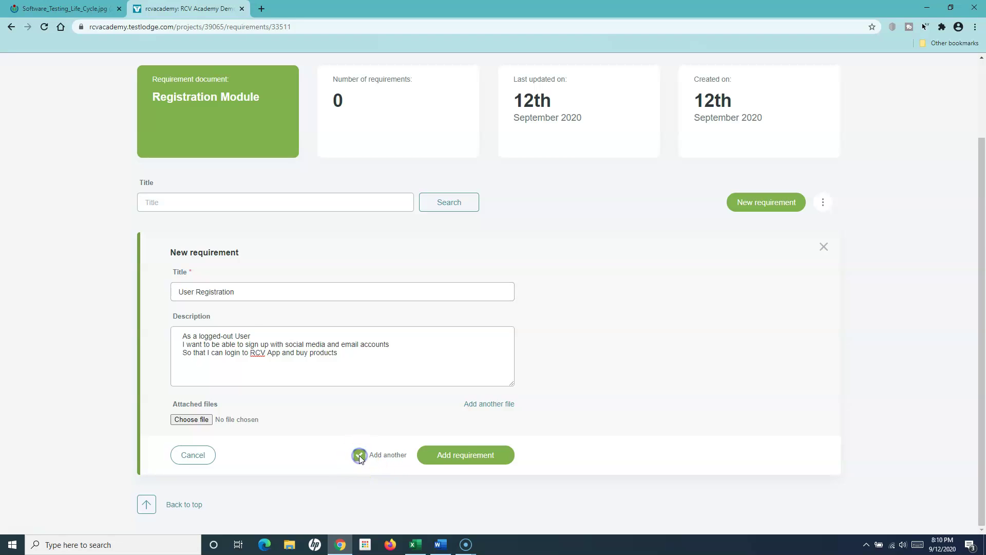
pyautogui.click(452, 454)
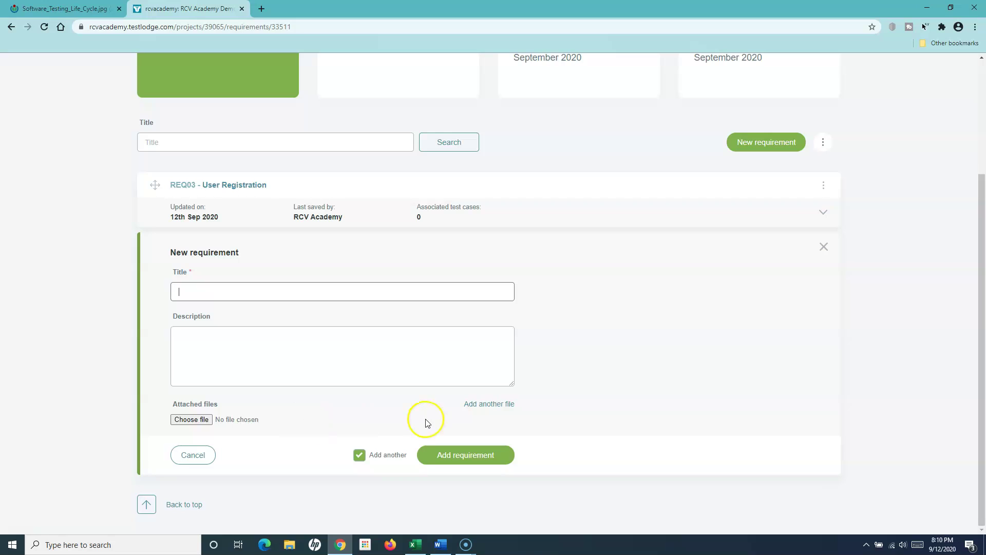
pyautogui.click(491, 404)
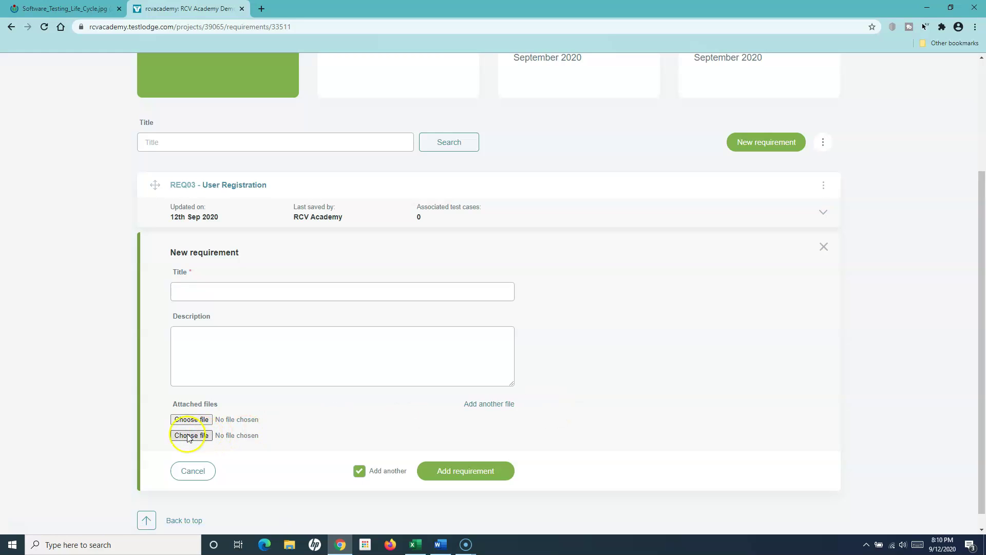
pyautogui.click(193, 471)
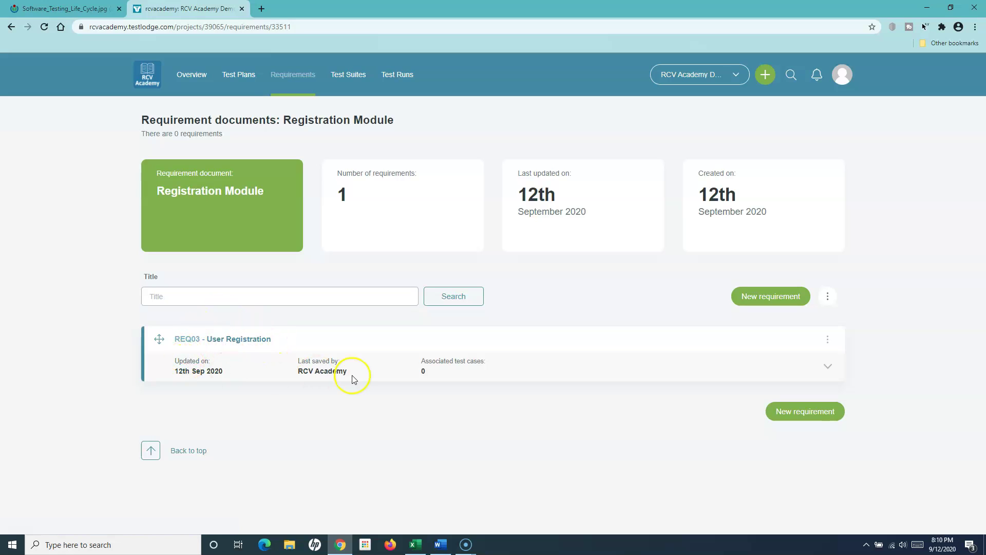
# Open the Login Module document and select the login user story in Word
pyautogui.click(300, 78)
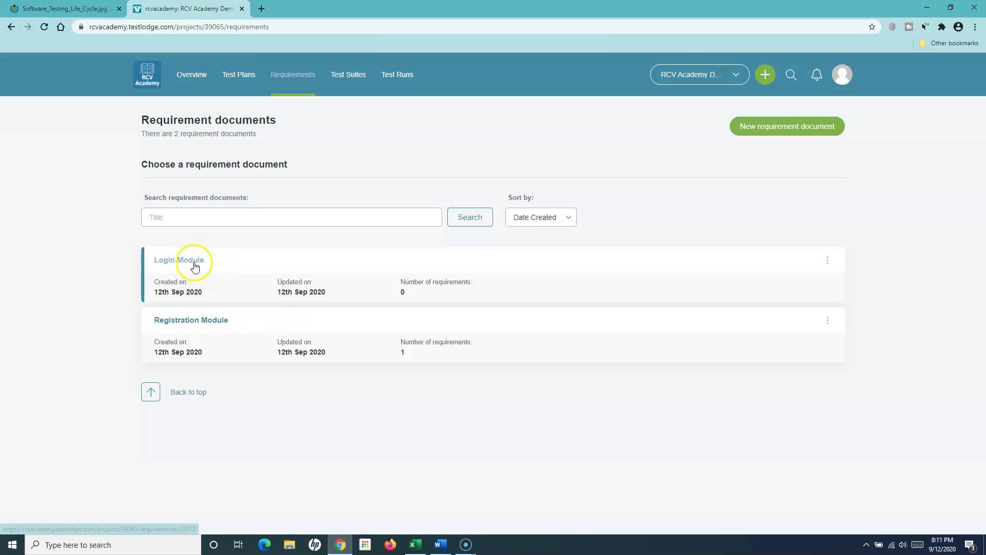
pyautogui.click(194, 264)
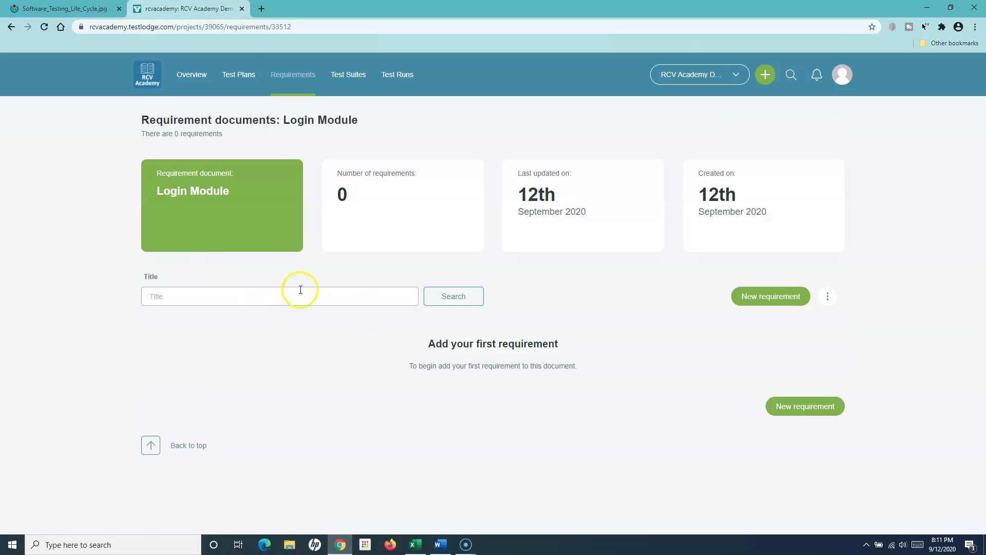
pyautogui.click(773, 296)
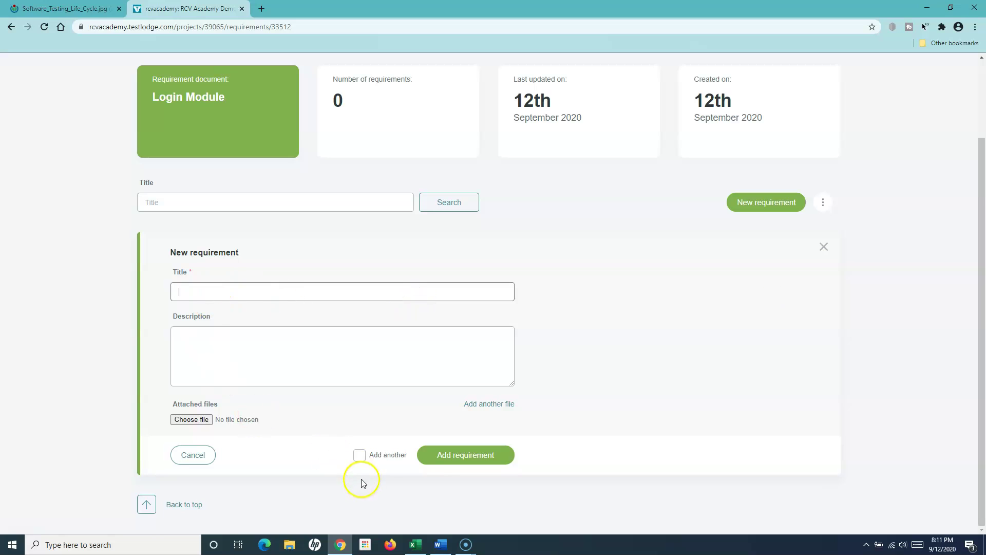
pyautogui.click(440, 544)
pyautogui.click(453, 303)
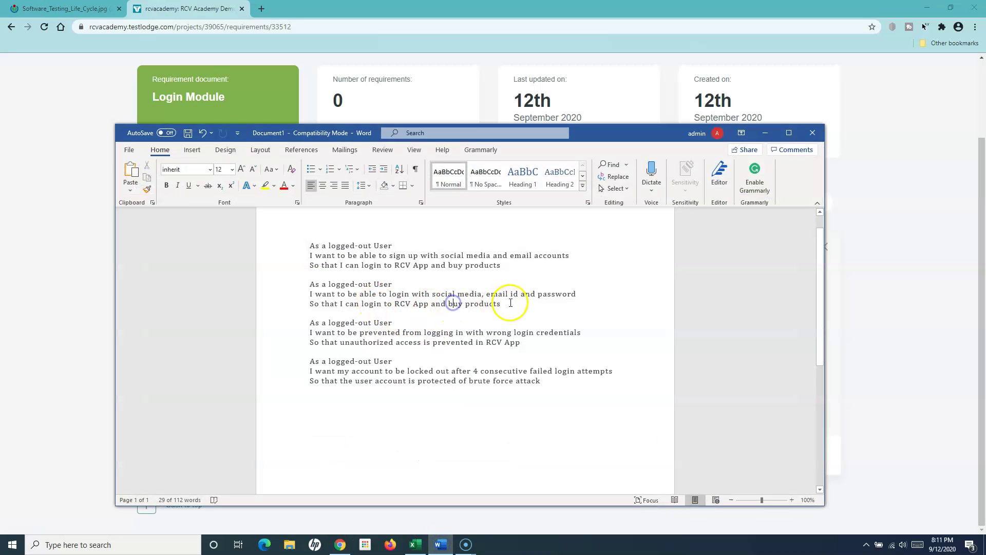
pyautogui.tripleClick(426, 303)
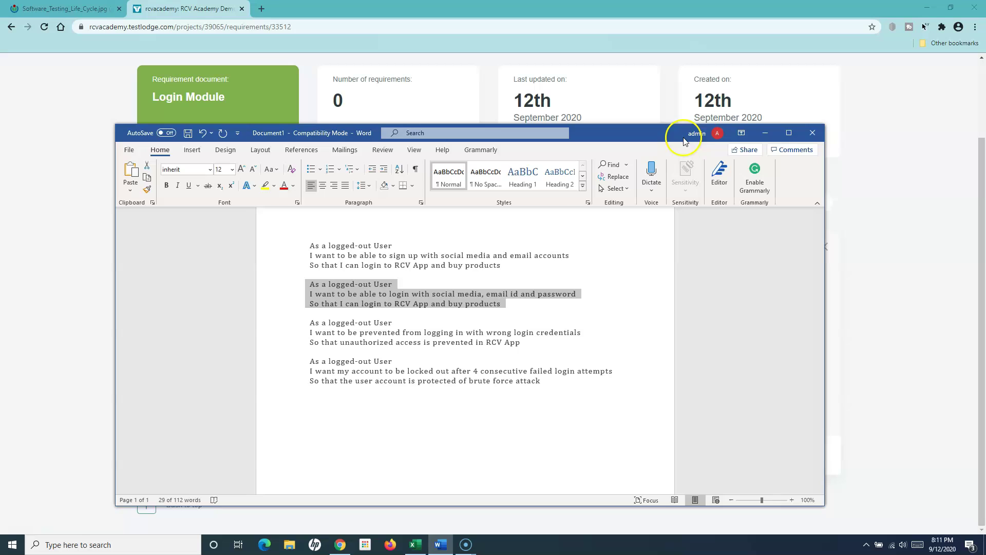
pyautogui.click(765, 132)
# Add the Successful login, Incorrect credentials and Lock user requirements with pasted story descriptions
pyautogui.click(182, 340)
pyautogui.hotkey('ctrl', 'v')
pyautogui.click(205, 292)
pyautogui.write('Suc')
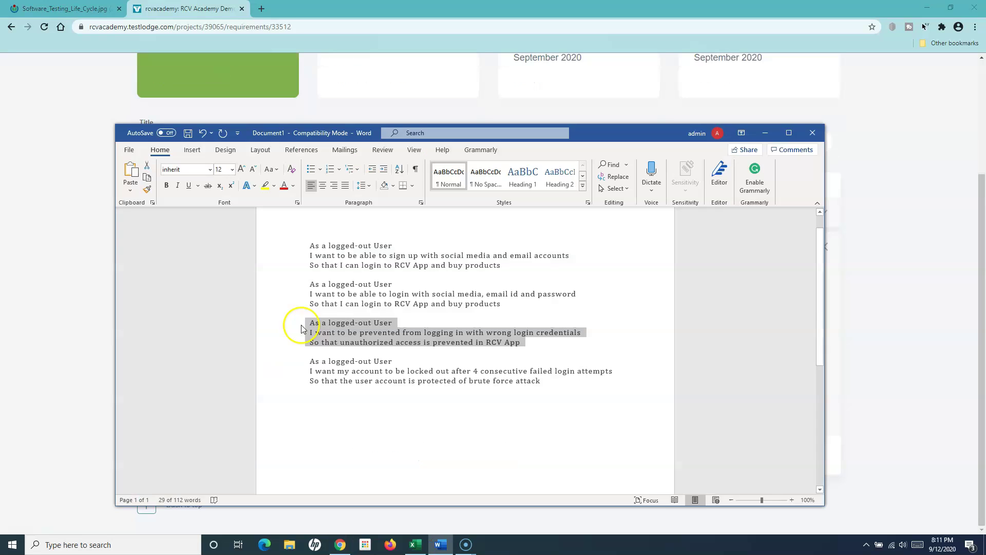
pyautogui.click(765, 132)
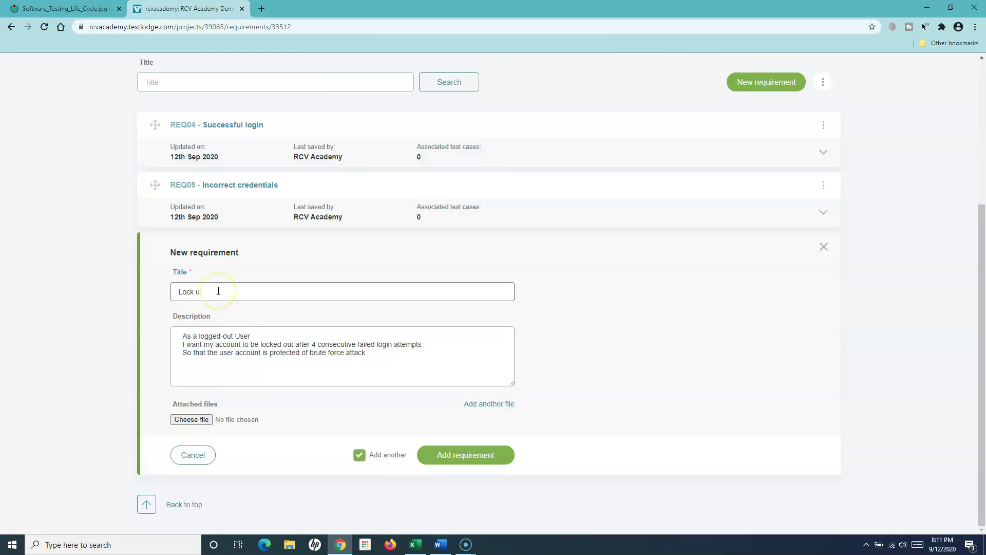
pyautogui.press('Return')
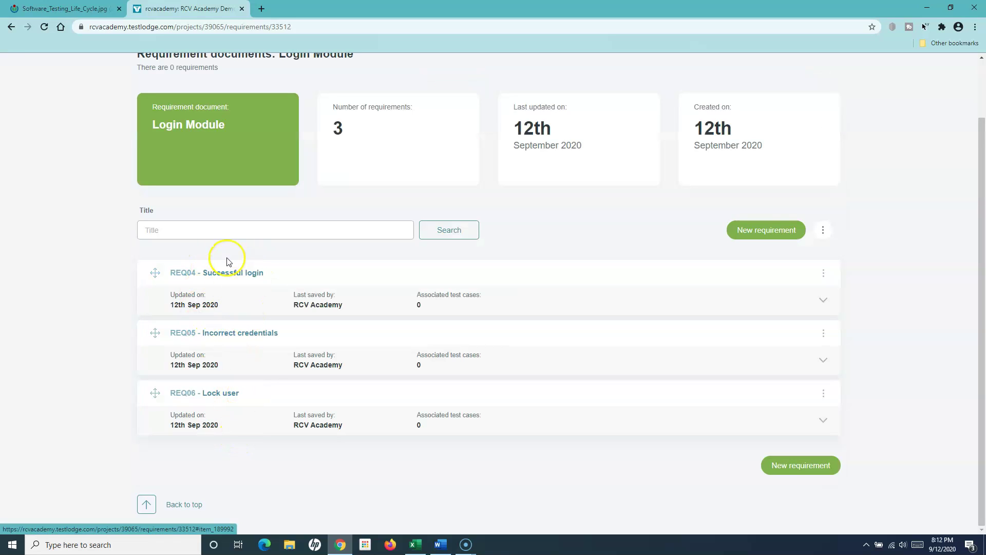
pyautogui.scroll(2, 247, 296)
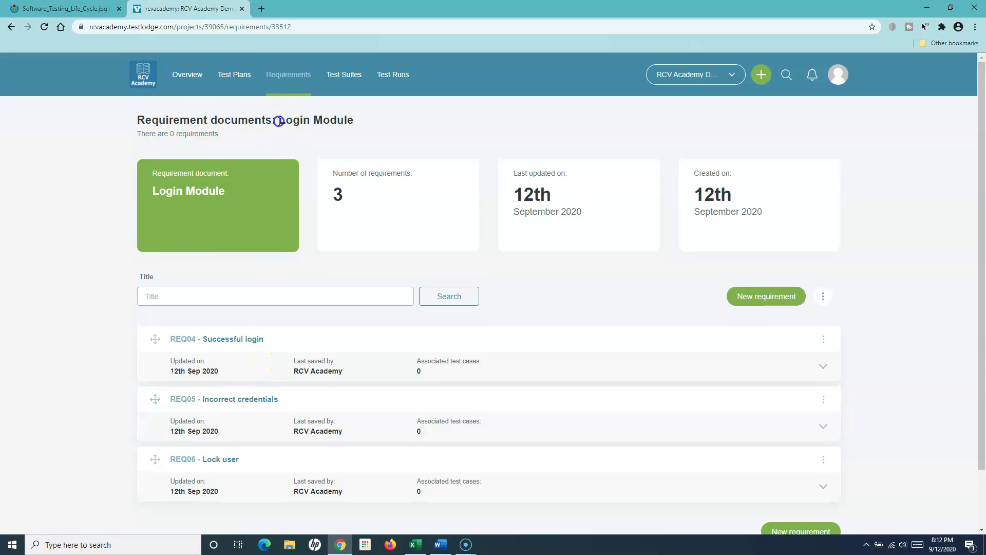
pyautogui.moveTo(278, 121); pyautogui.dragTo(349, 119)
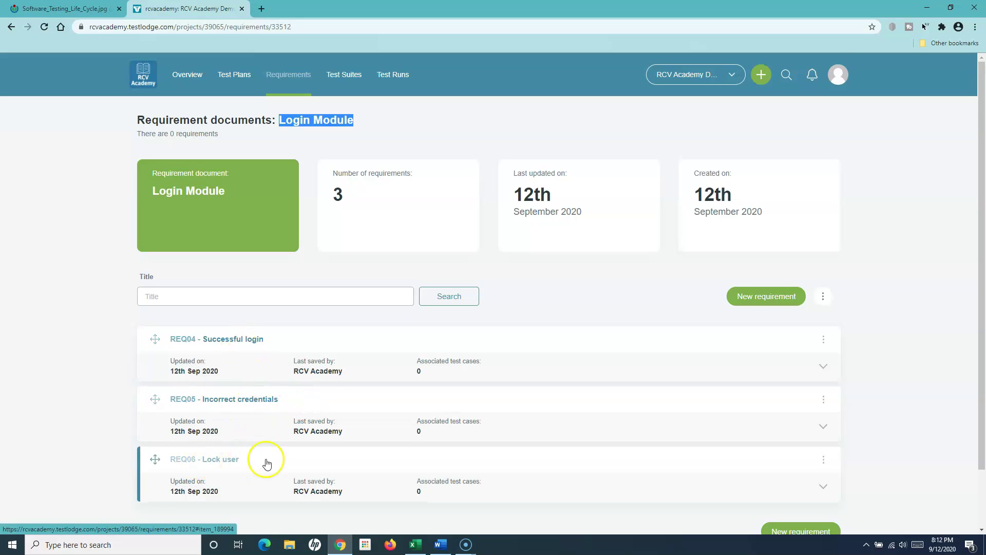
pyautogui.scroll(-1, 285, 464)
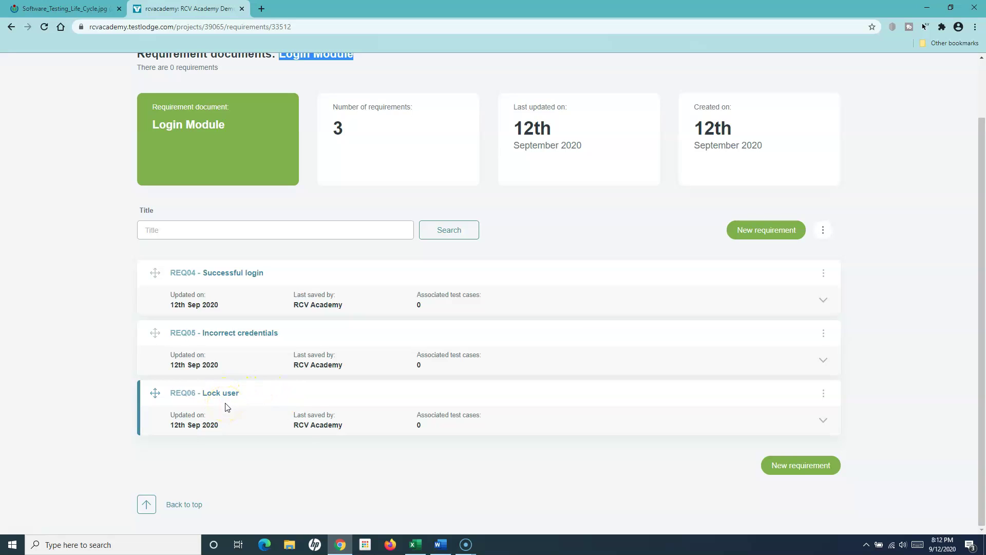
pyautogui.moveTo(288, 419); pyautogui.dragTo(348, 423)
pyautogui.click(351, 425)
pyautogui.scroll(1, 248, 423)
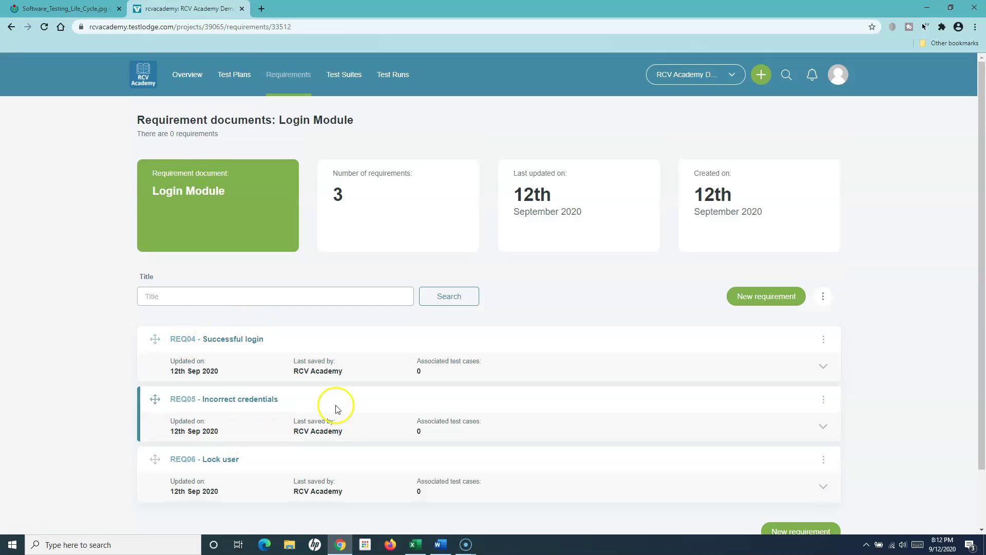
pyautogui.scroll(-1, 341, 379)
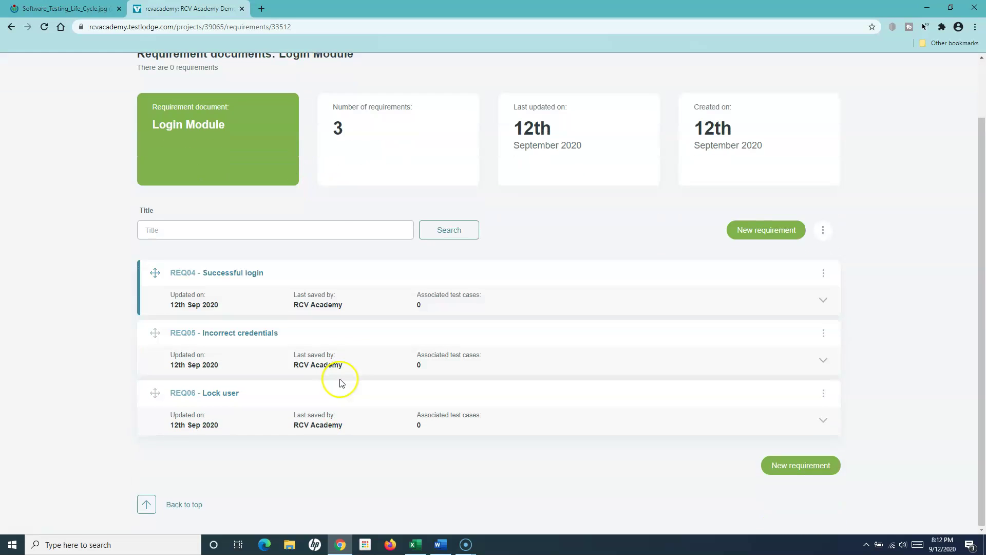
pyautogui.scroll(1, 337, 411)
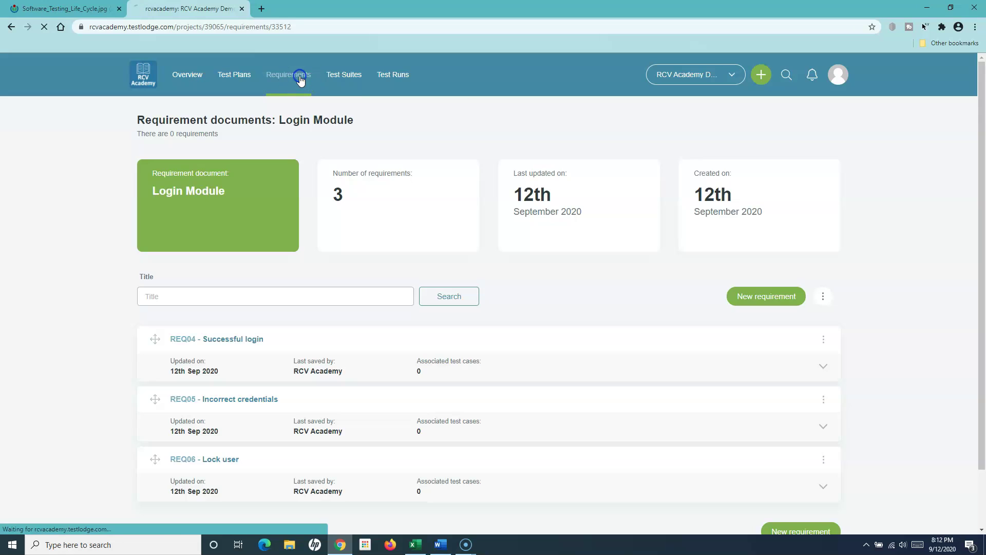
pyautogui.click(290, 74)
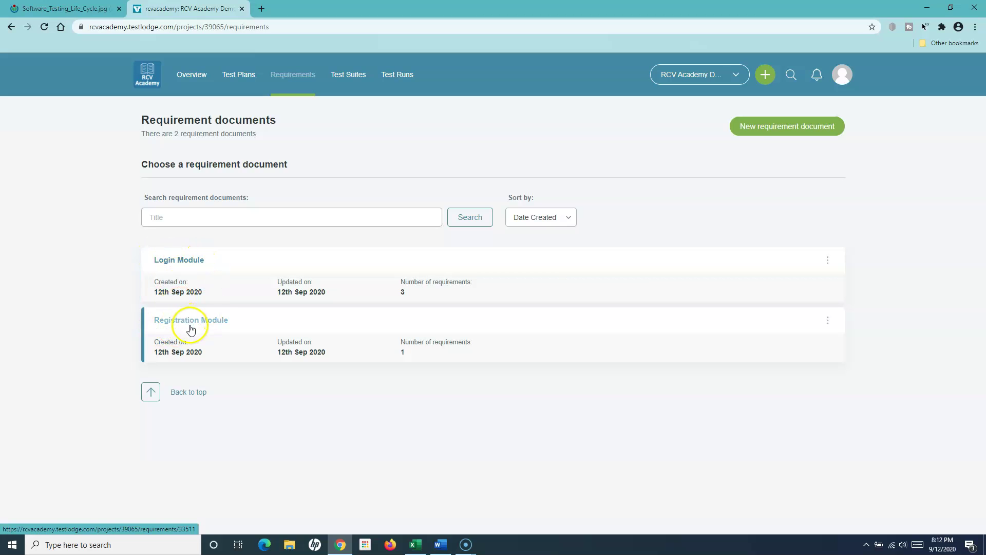
pyautogui.click(197, 261)
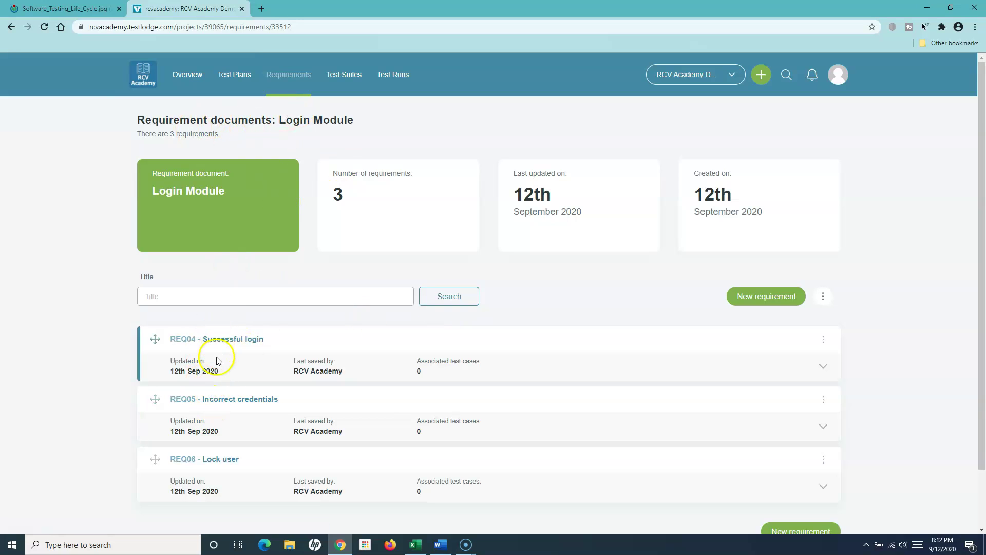
# Expand REQ04 and review the Successful login user story description
pyautogui.click(243, 338)
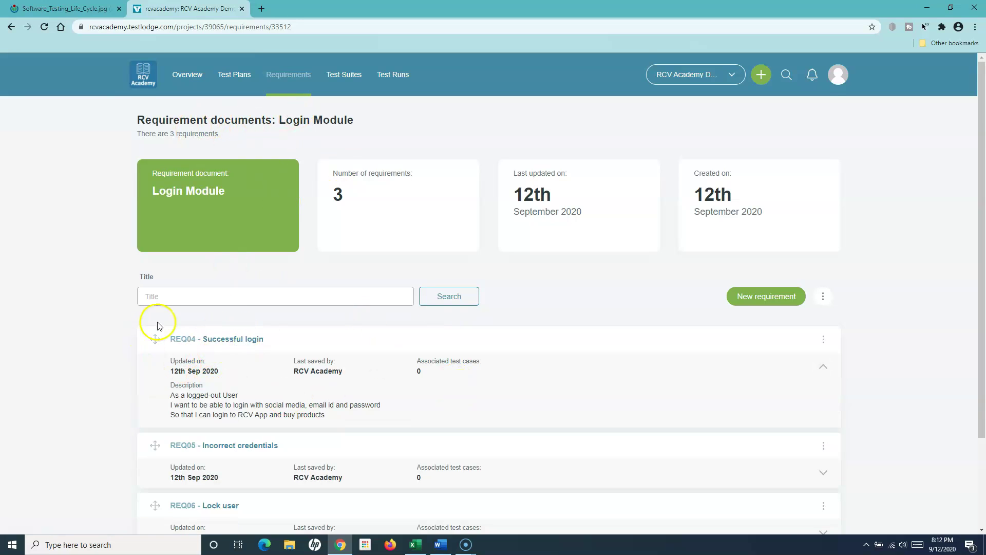
pyautogui.scroll(-2, 266, 324)
pyautogui.moveTo(171, 294); pyautogui.dragTo(252, 309)
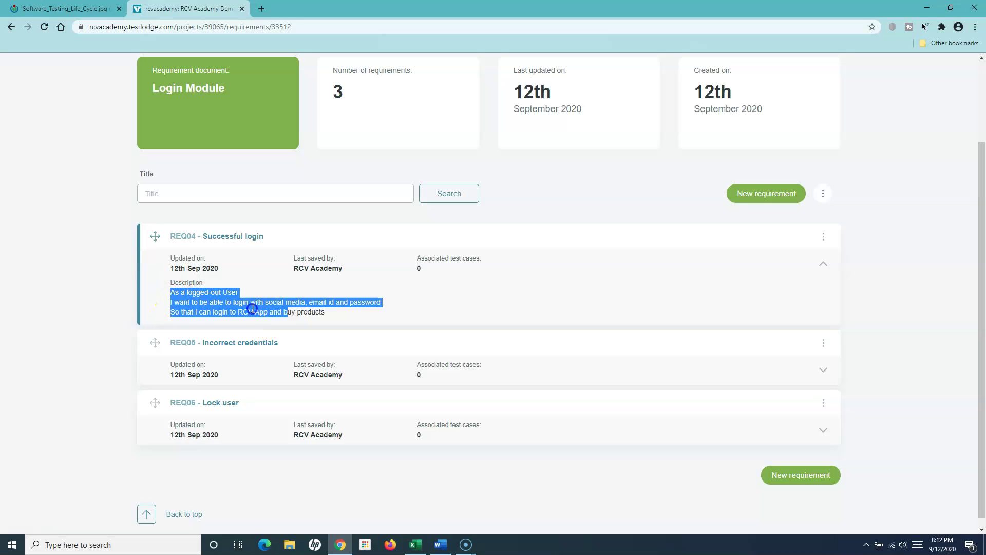
pyautogui.click(174, 292)
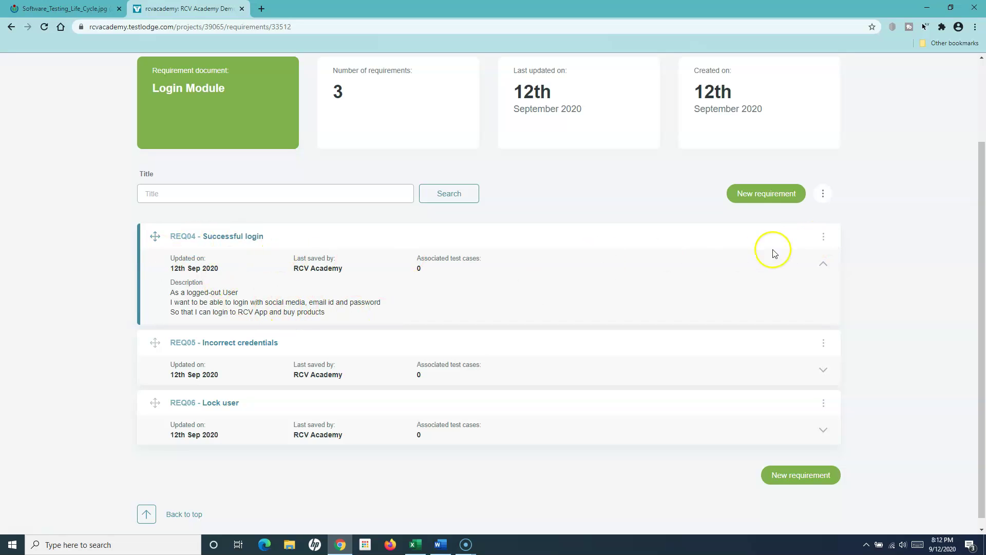
# Edit REQ04 to append AC1: through AC4: lines to its description and save changes
pyautogui.click(823, 237)
pyautogui.click(759, 288)
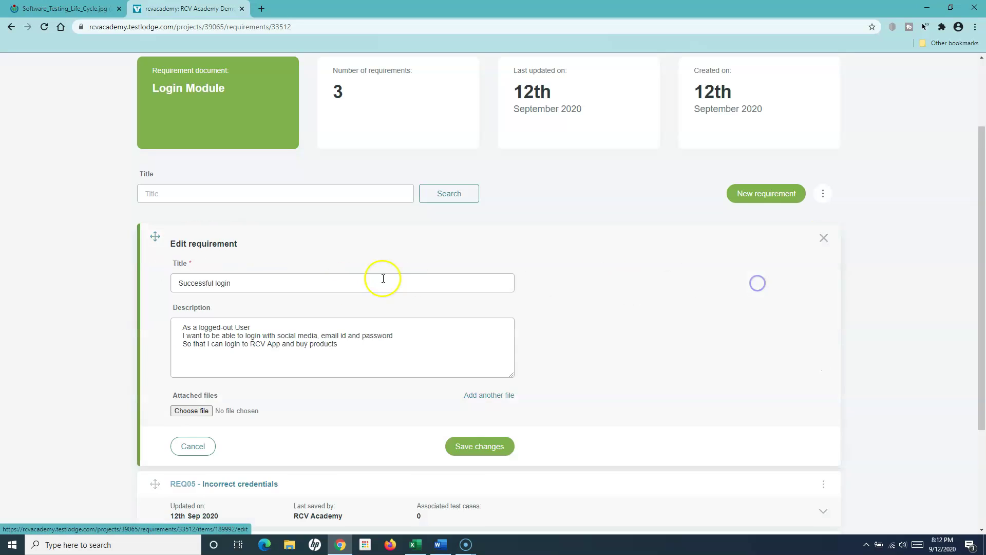
pyautogui.click(354, 345)
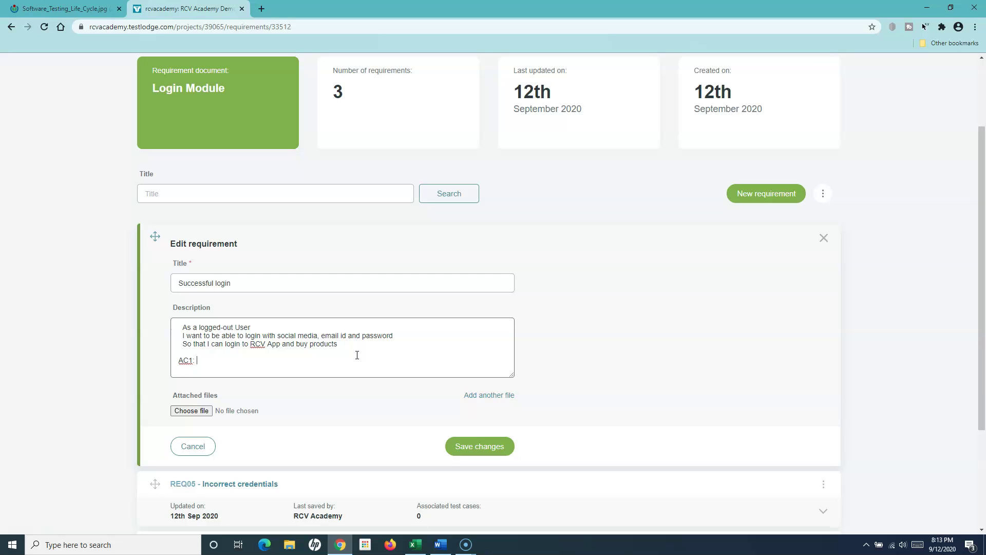
pyautogui.press('Return')
pyautogui.press('Return')
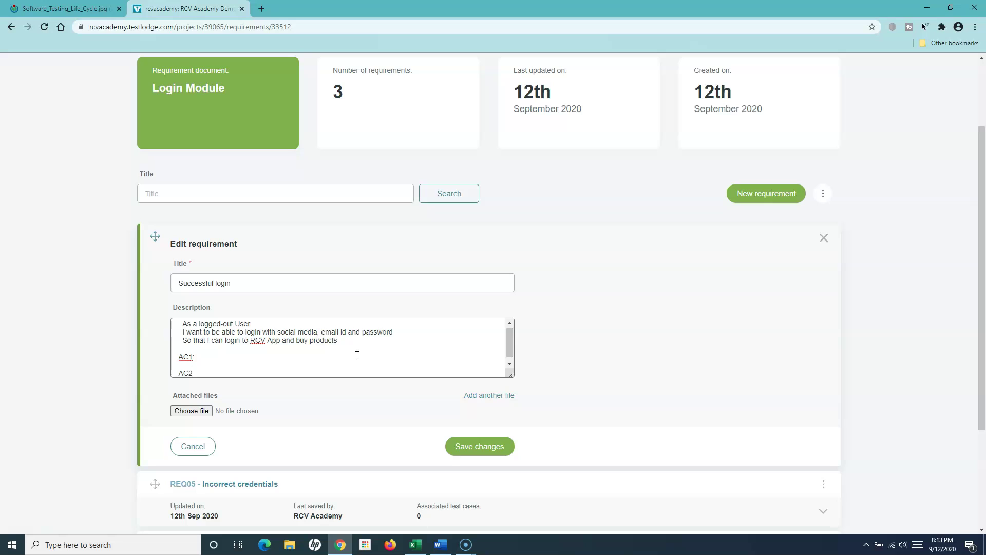
pyautogui.write('AC2:')
pyautogui.press('Return')
pyautogui.press('Return')
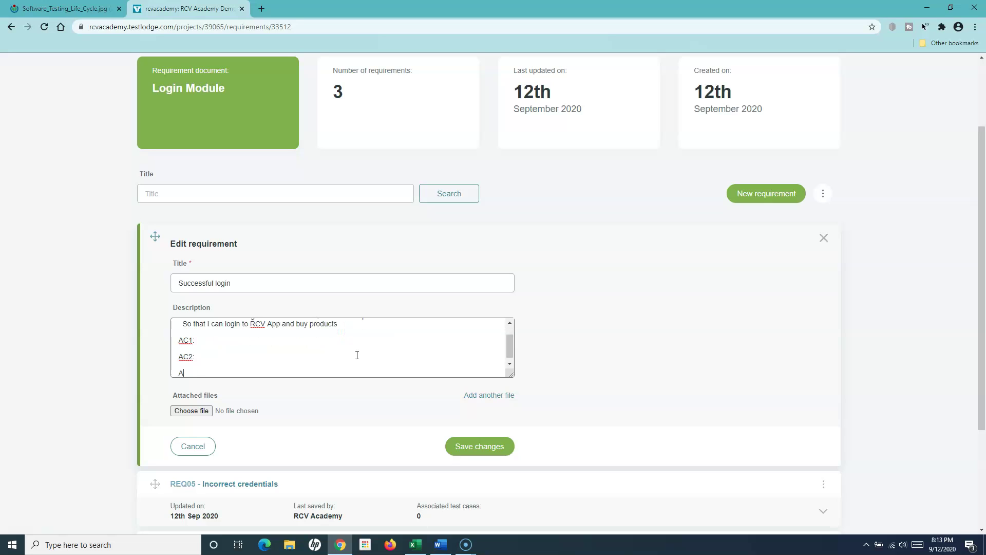
pyautogui.write('AC3:')
pyautogui.press('Return')
pyautogui.press('Return')
pyautogui.write('AC4:')
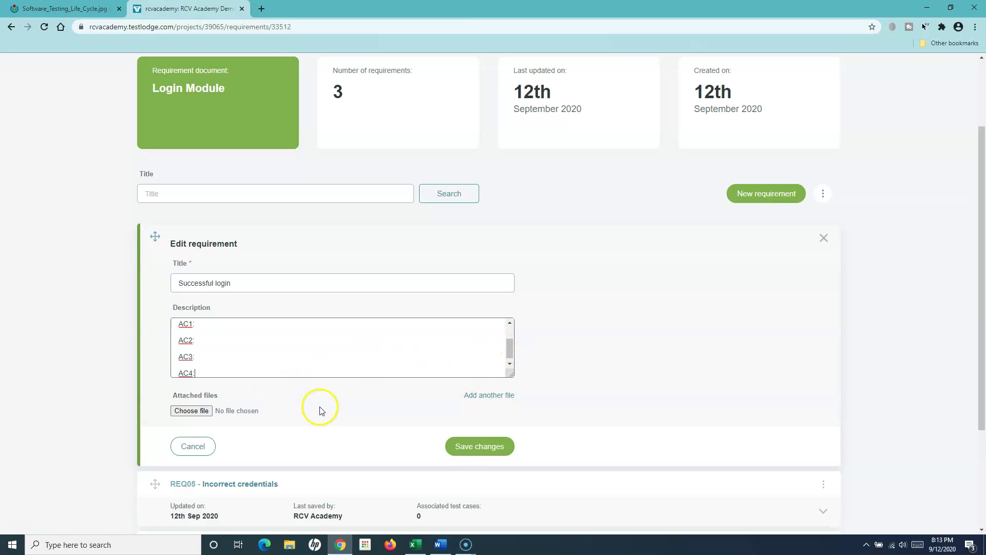
pyautogui.click(480, 446)
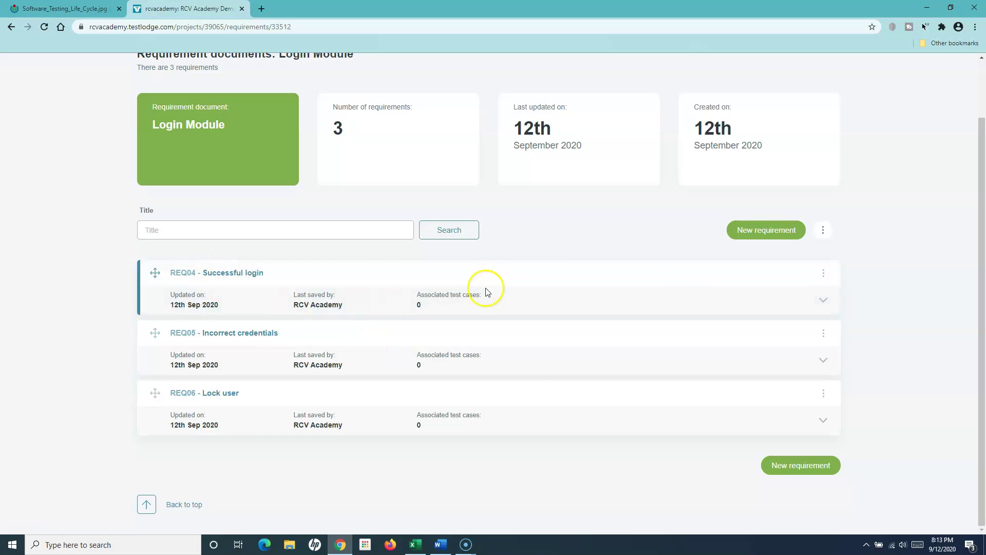
# Expand REQ04 and highlight its user story and AC1–AC4 lines to review them
pyautogui.click(252, 274)
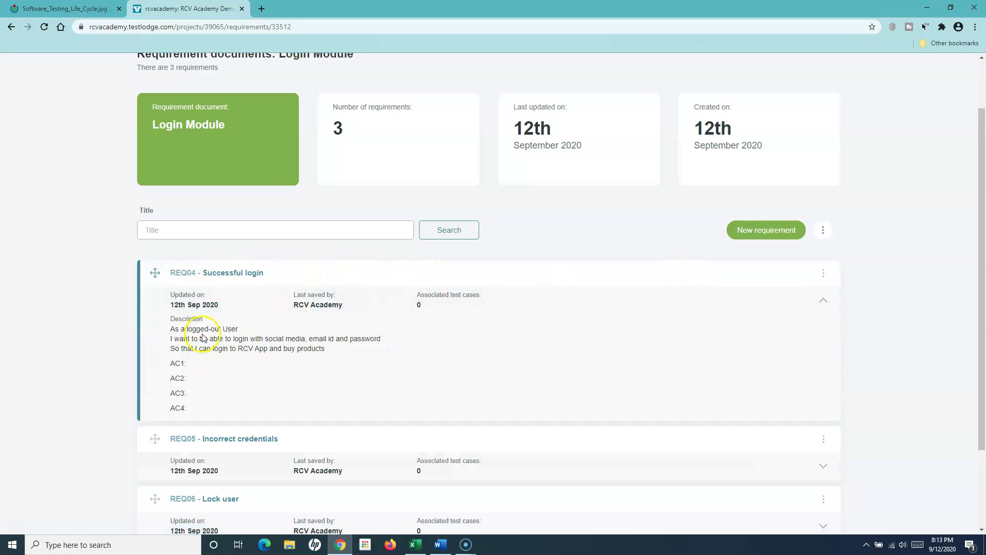
pyautogui.click(171, 329)
pyautogui.moveTo(171, 329); pyautogui.dragTo(346, 352)
pyautogui.click(347, 352)
pyautogui.moveTo(172, 362); pyautogui.dragTo(202, 406)
pyautogui.click(291, 408)
# Re-highlight REQ04's acceptance-criteria lines and description text while scrolling through it
pyautogui.scroll(-2, 292, 408)
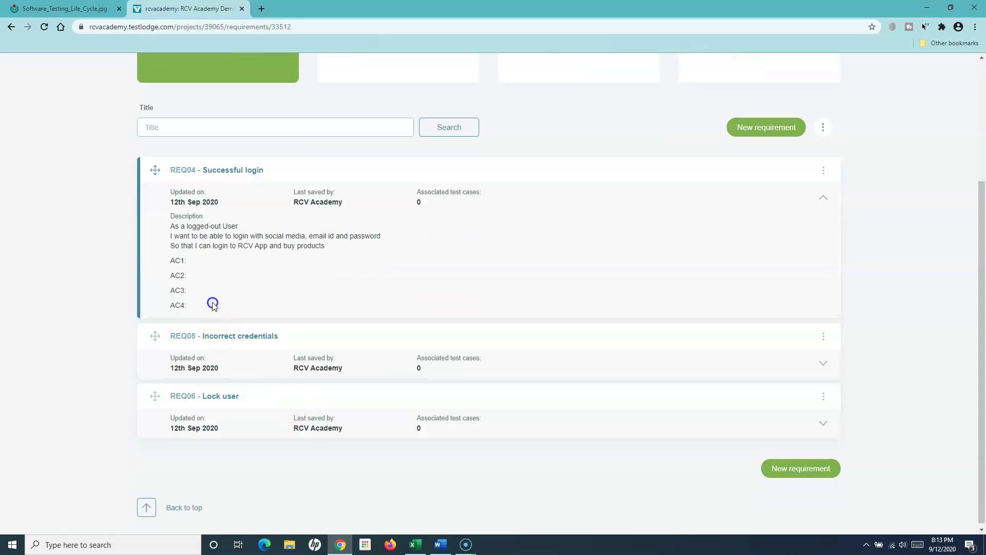
pyautogui.moveTo(208, 304); pyautogui.dragTo(170, 259)
pyautogui.click(224, 287)
pyautogui.moveTo(172, 263); pyautogui.dragTo(193, 304)
pyautogui.click(196, 303)
pyautogui.moveTo(337, 247); pyautogui.dragTo(172, 227)
pyautogui.click(217, 280)
pyautogui.scroll(3, 334, 284)
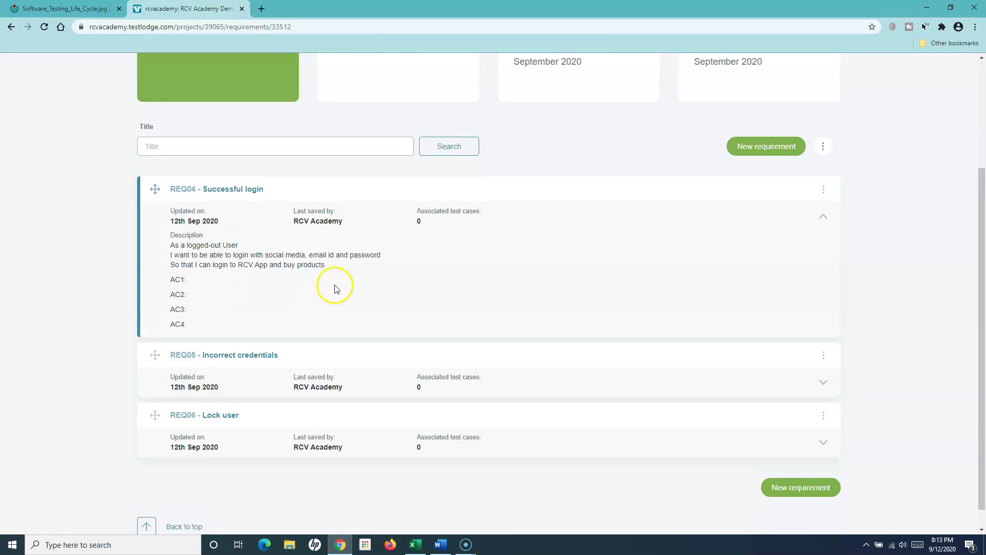
pyautogui.scroll(-3, 290, 339)
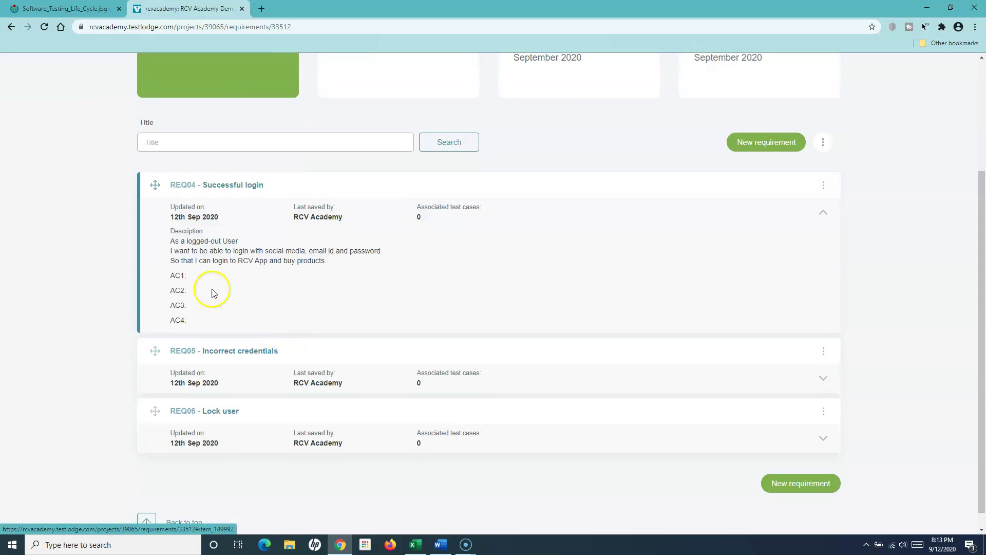
pyautogui.scroll(3, 276, 313)
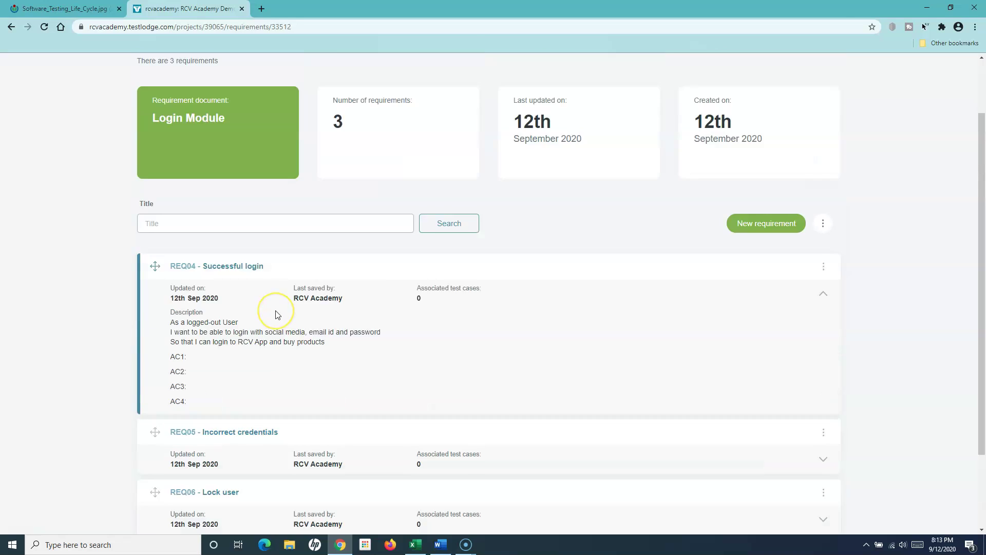
# Check the Software Testing Life Cycle diagram, then go to the project's Test plans page
pyautogui.click(73, 8)
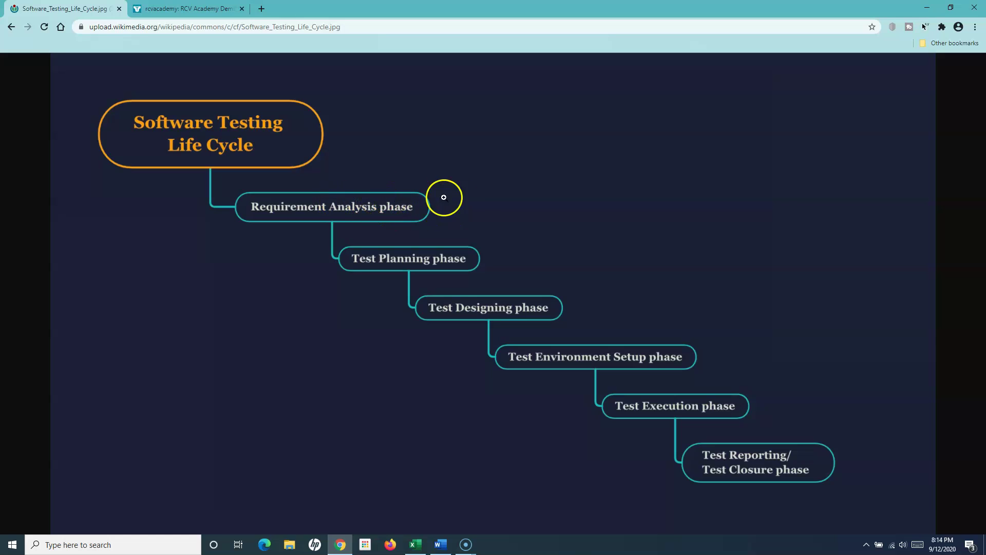
pyautogui.click(212, 9)
pyautogui.scroll(-3, 310, 355)
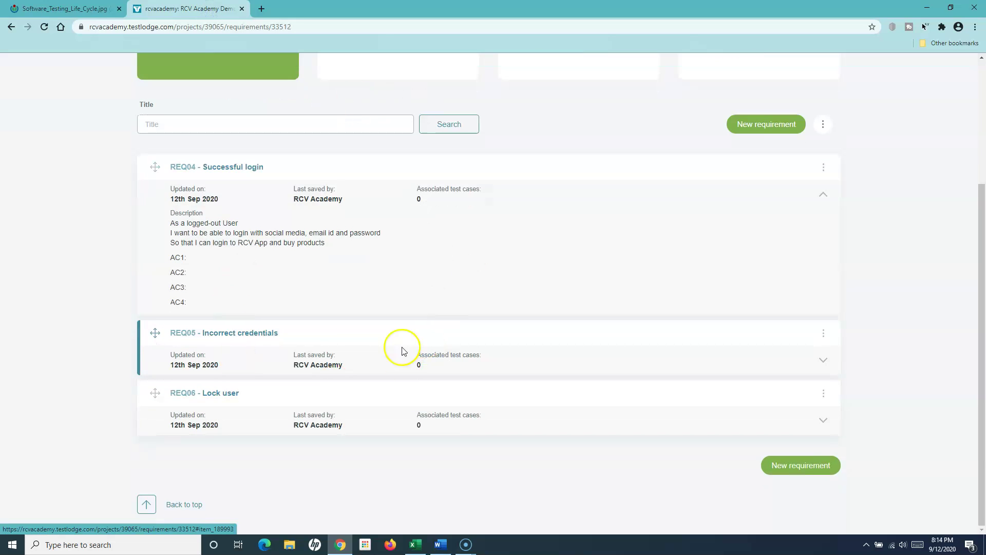
pyautogui.scroll(3, 352, 425)
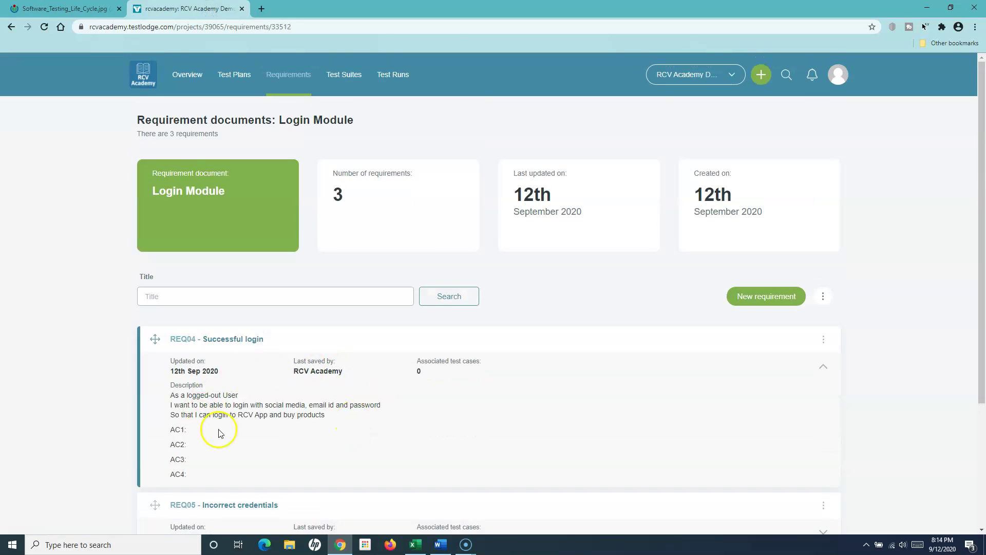
pyautogui.click(235, 74)
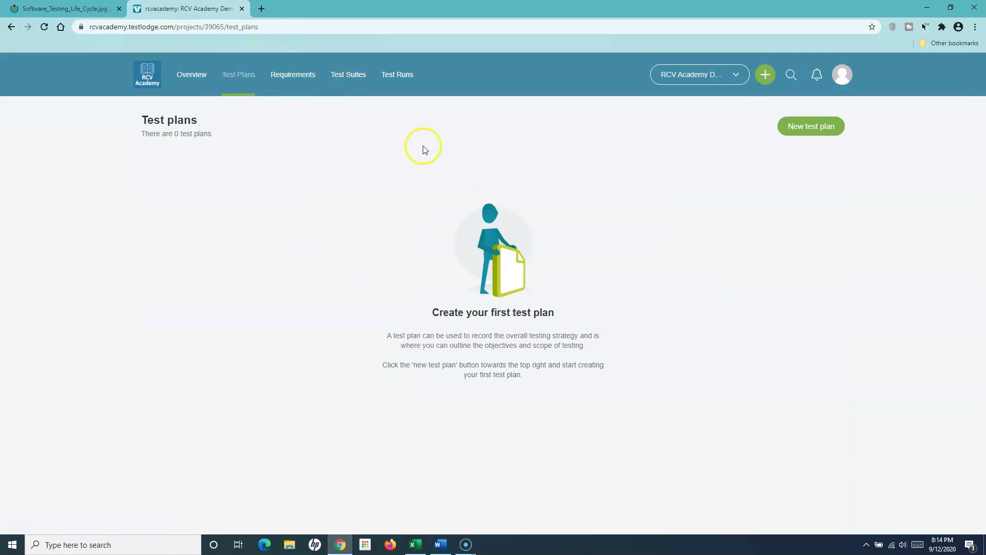